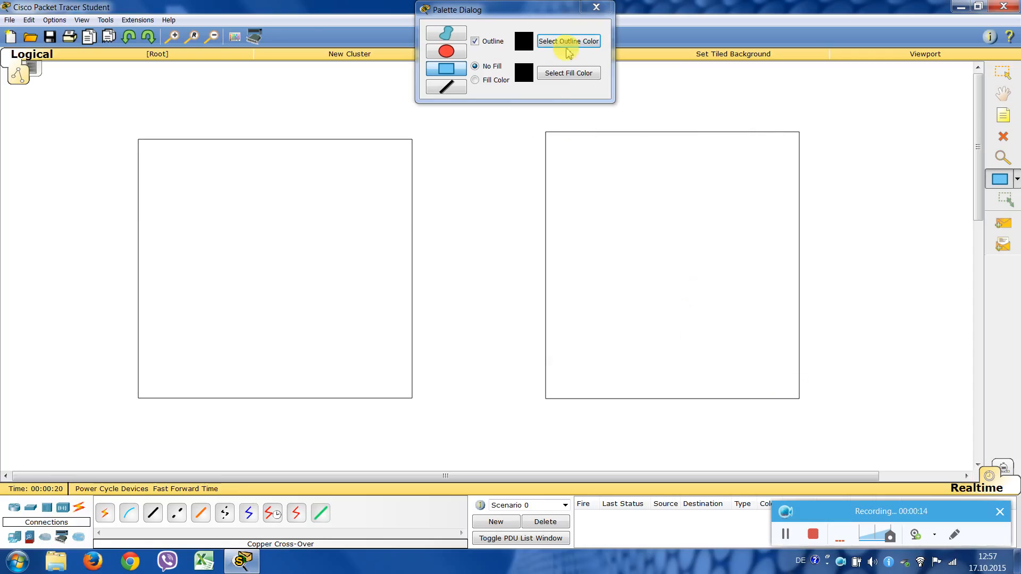
Step: Close the drawing palette and place an 1841 router in the gap between the two rectangles
left_click(596, 7)
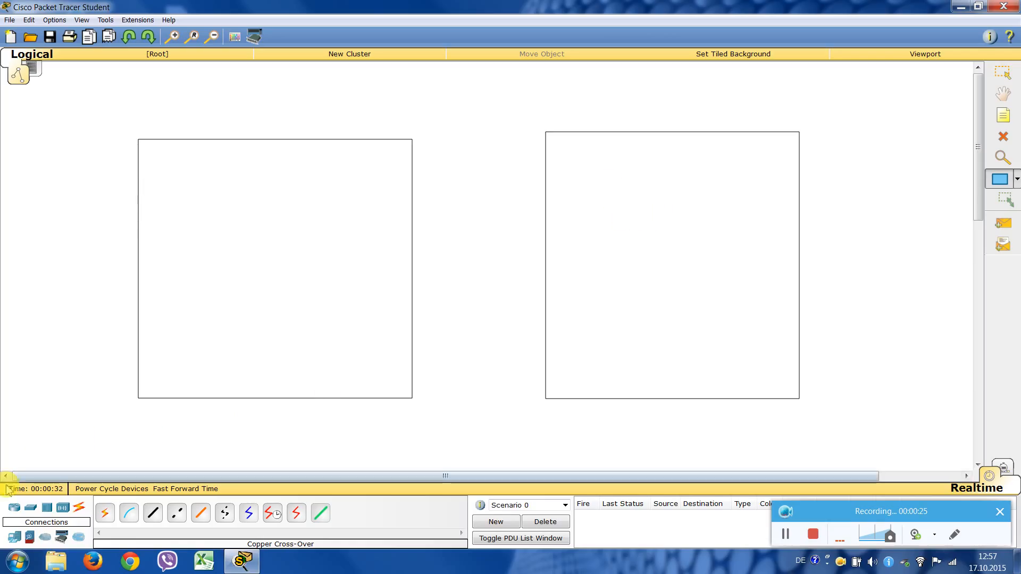
left_click(15, 509)
left_click(104, 512)
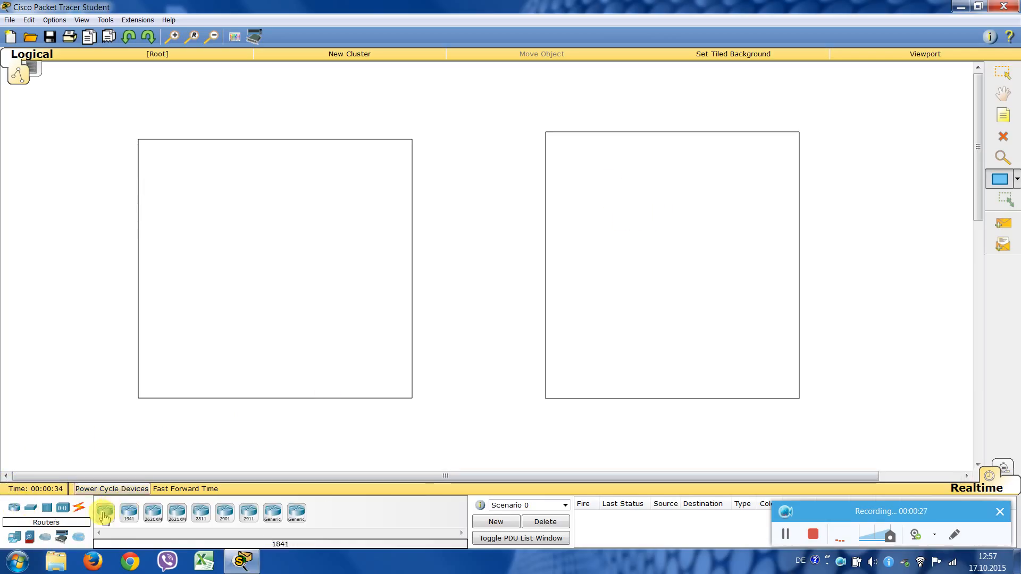
left_click(475, 217)
left_click_drag(474, 216, 473, 190)
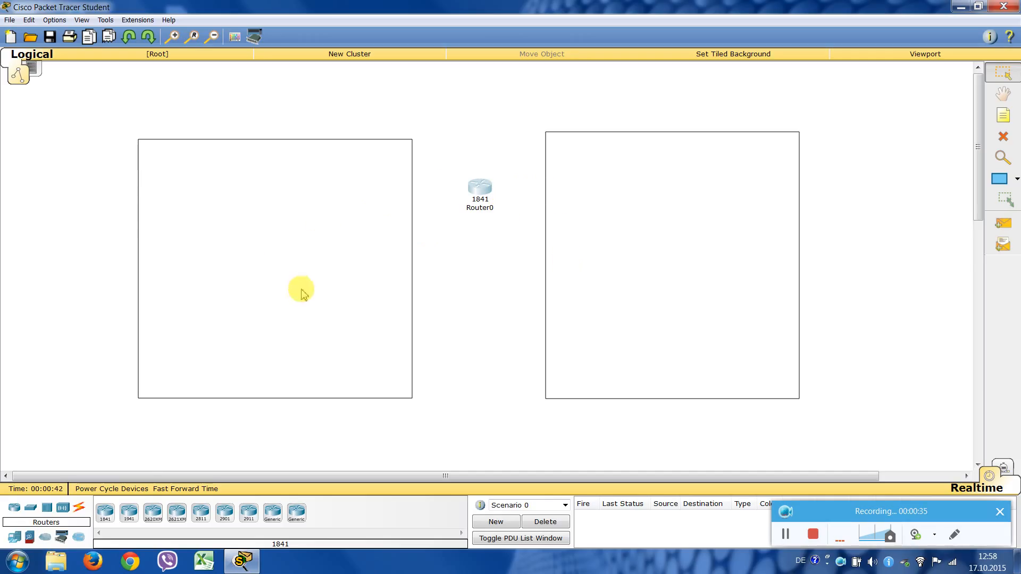
Step: Place one generic PC inside the left rectangle and another inside the right rectangle
left_click(18, 537)
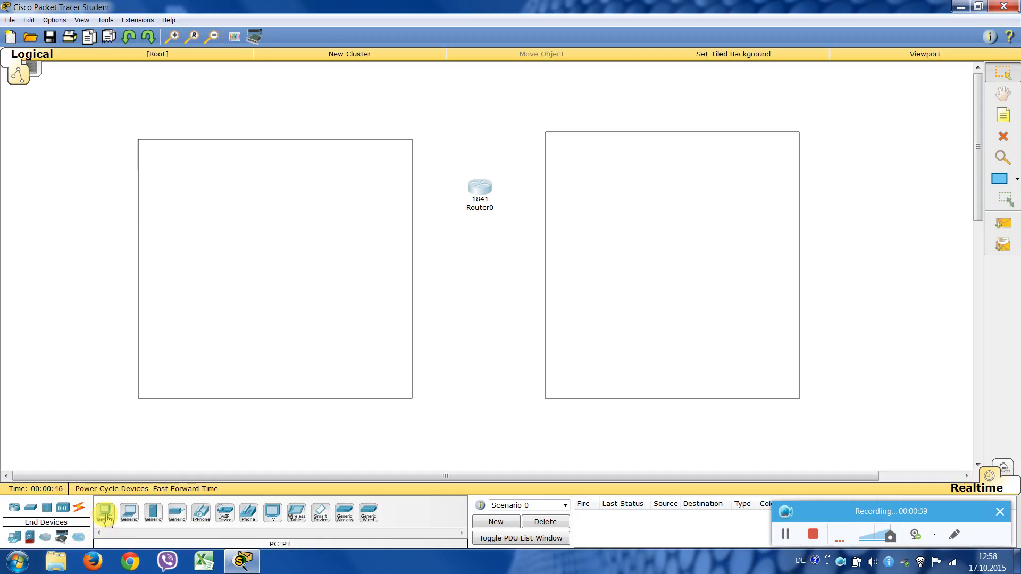
left_click(105, 515)
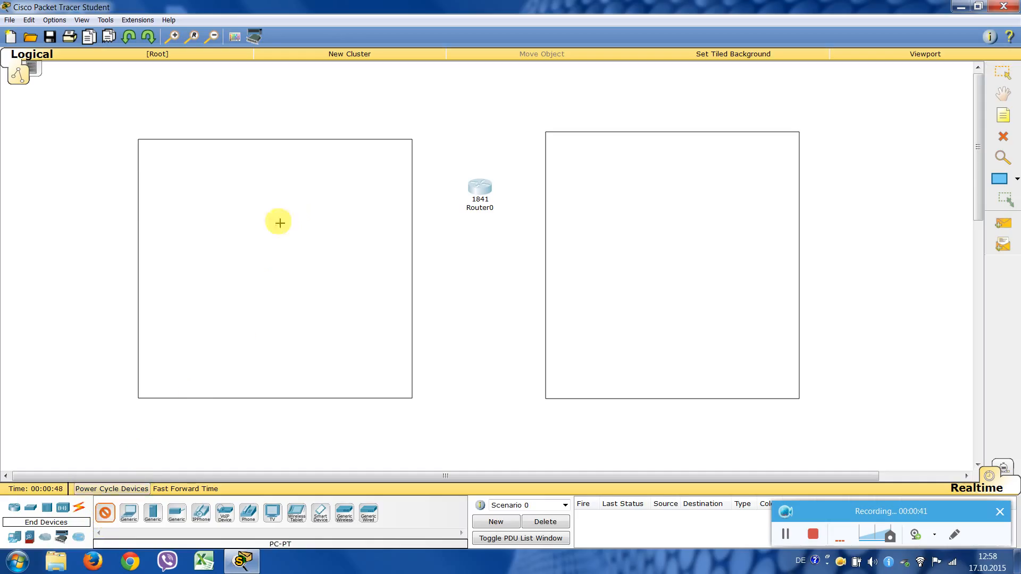
left_click(257, 269)
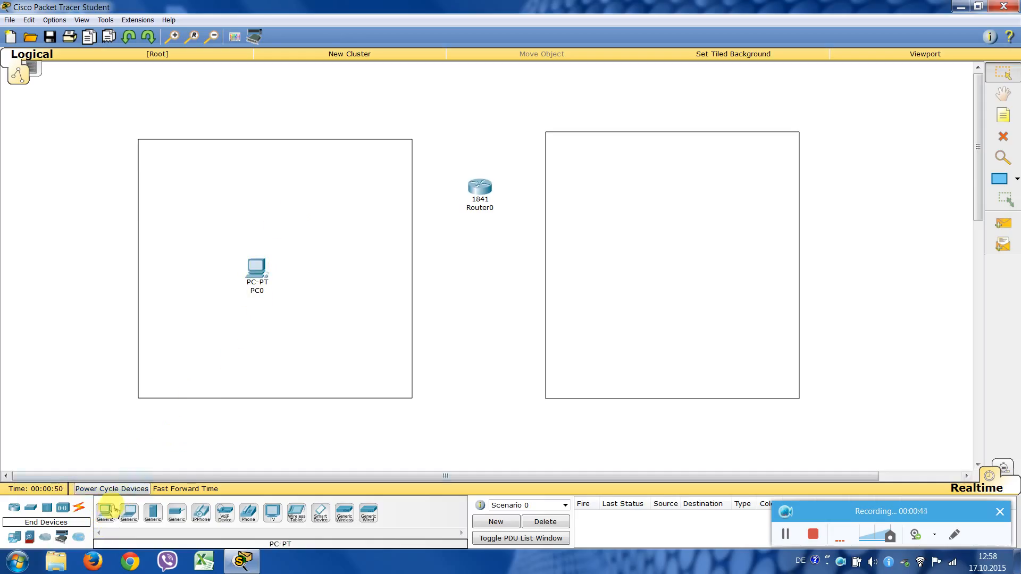
left_click(105, 514, "ctrl")
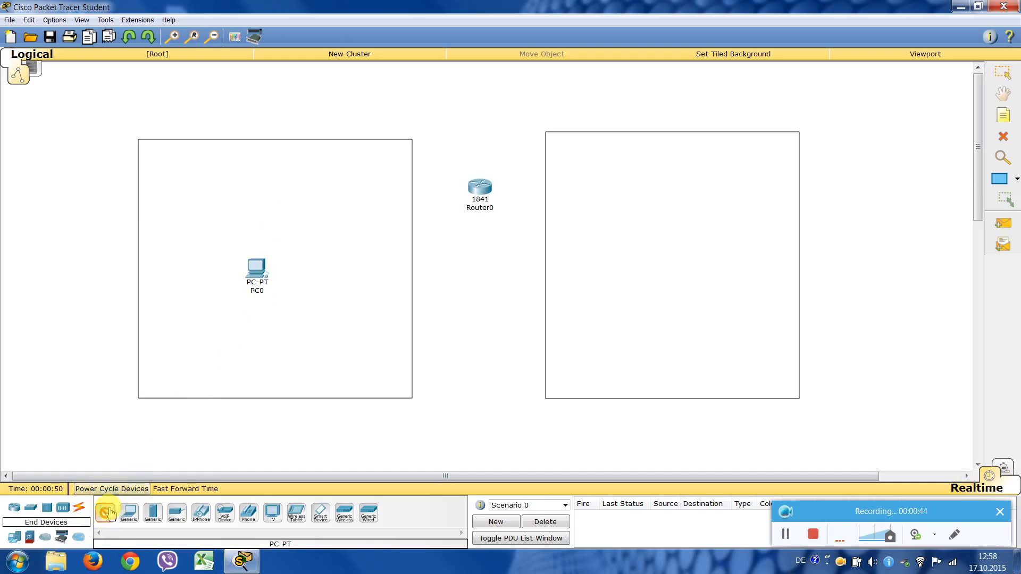
left_click(675, 277)
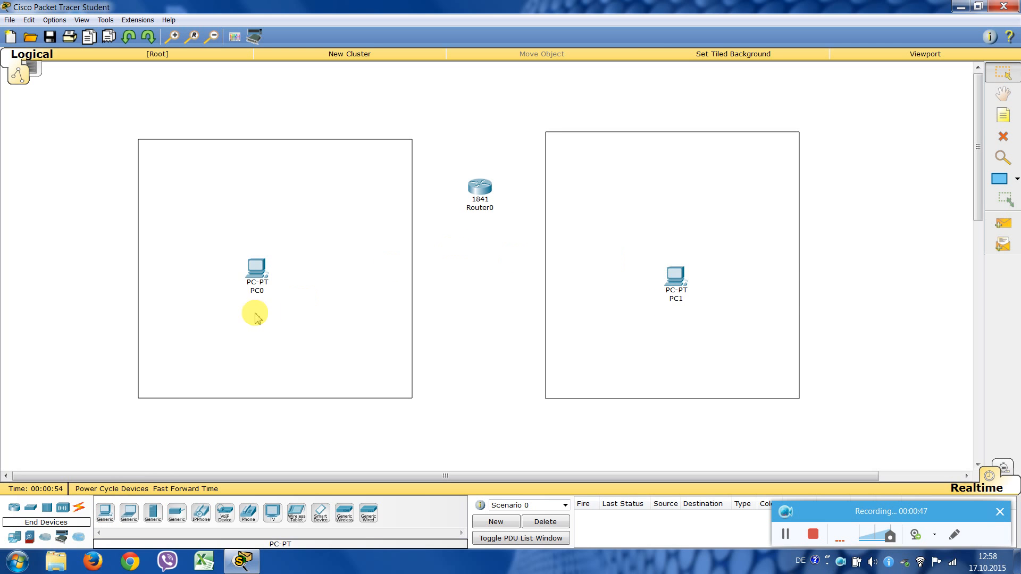
Step: Rename the left PC as 10.1.1.100 and the right PC as 192.168.1.100
left_click(257, 291)
left_click_drag(255, 292, 228, 292)
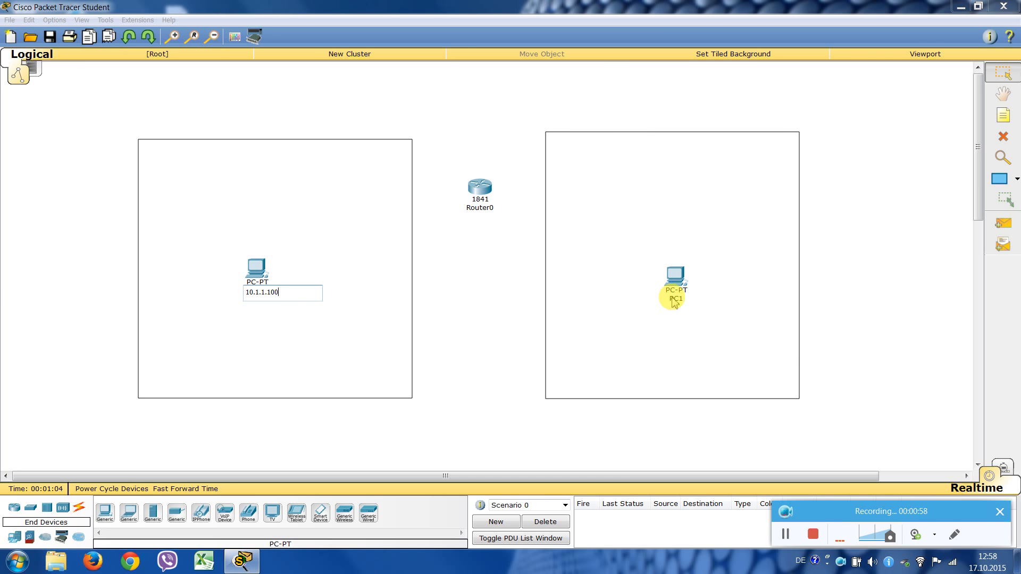
left_click(677, 299)
double_click(674, 300)
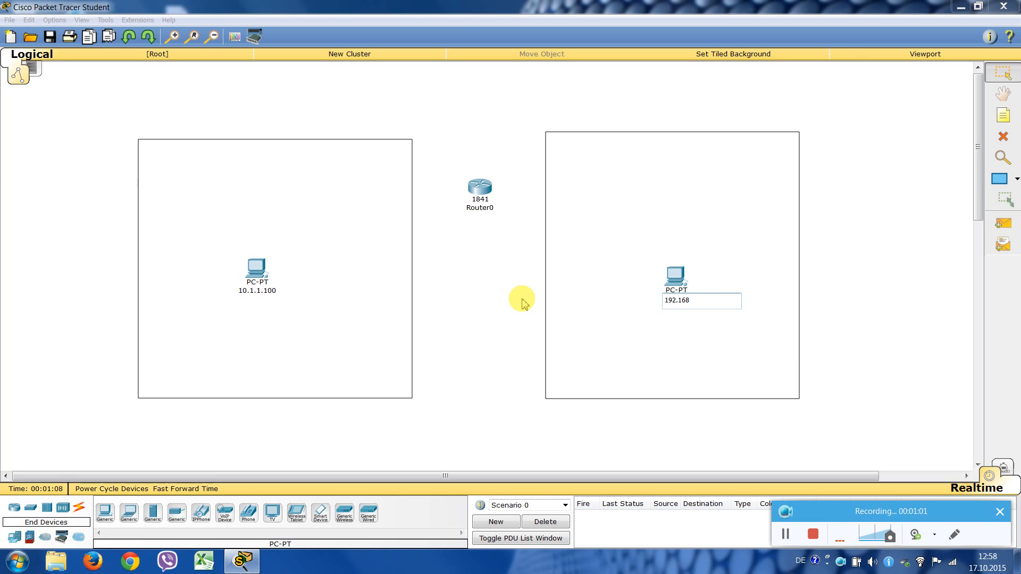
type("192.168.1.100")
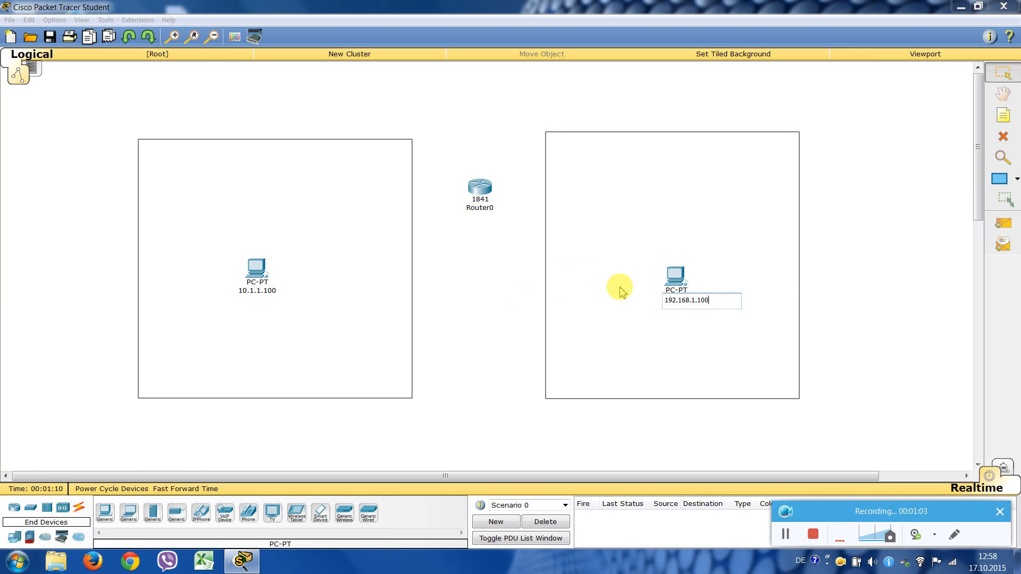
left_click(834, 293)
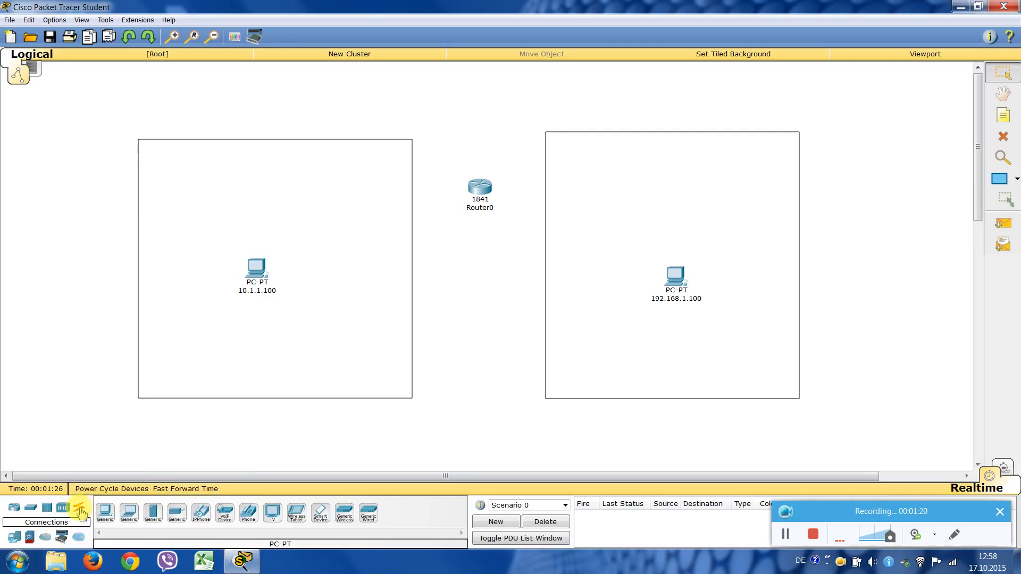
Step: Connect the left PC's FastEthernet0 port to the router's FastEthernet0/0 port with a copper cross-over cable
left_click(80, 512)
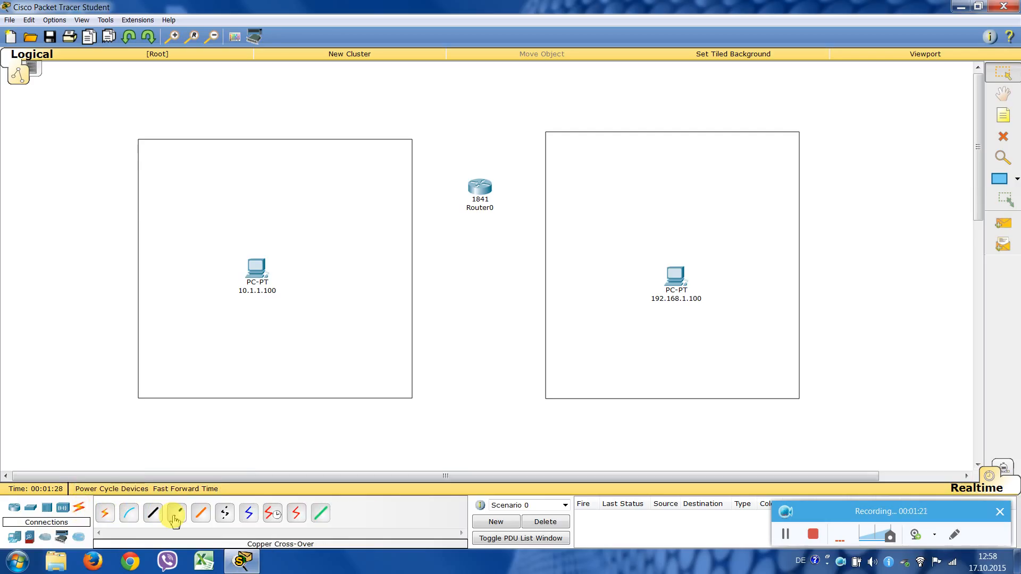
left_click(175, 520)
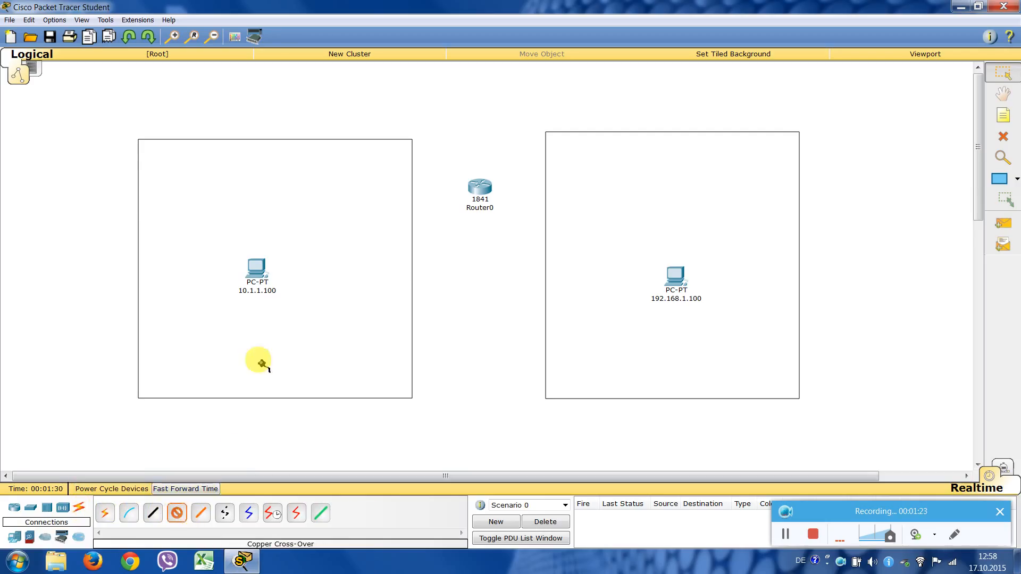
left_click(259, 271)
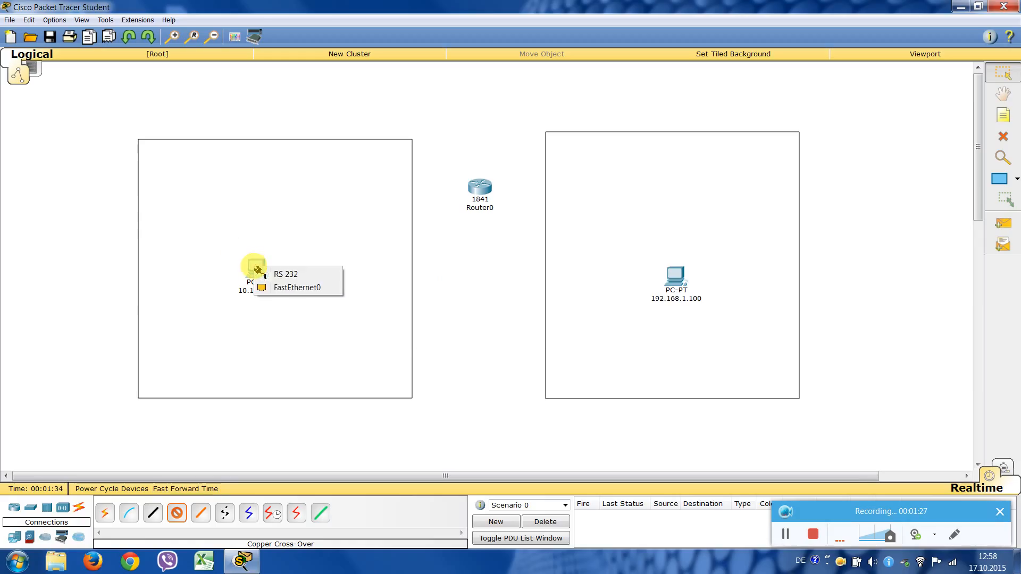
left_click(277, 289)
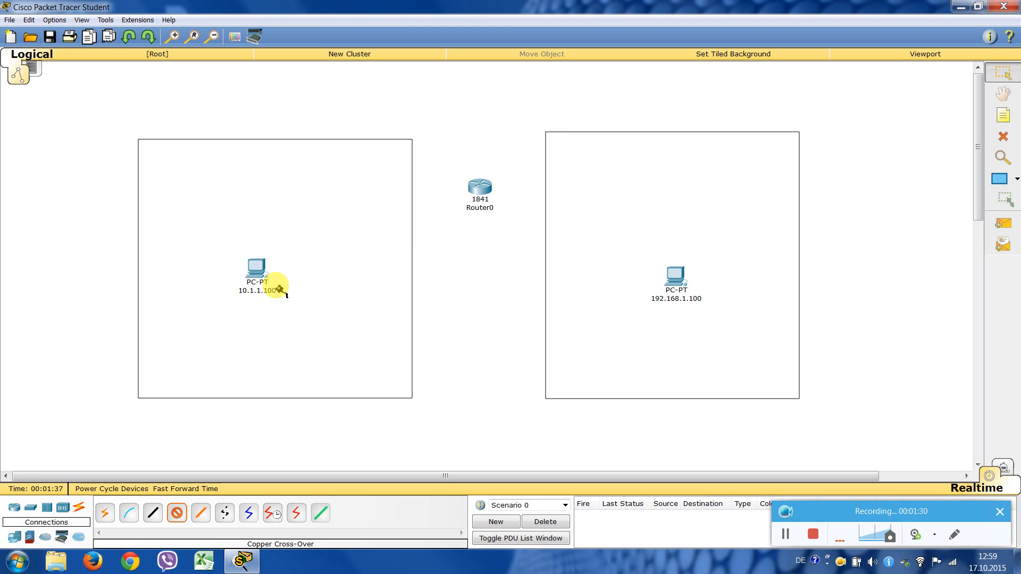
left_click(478, 192)
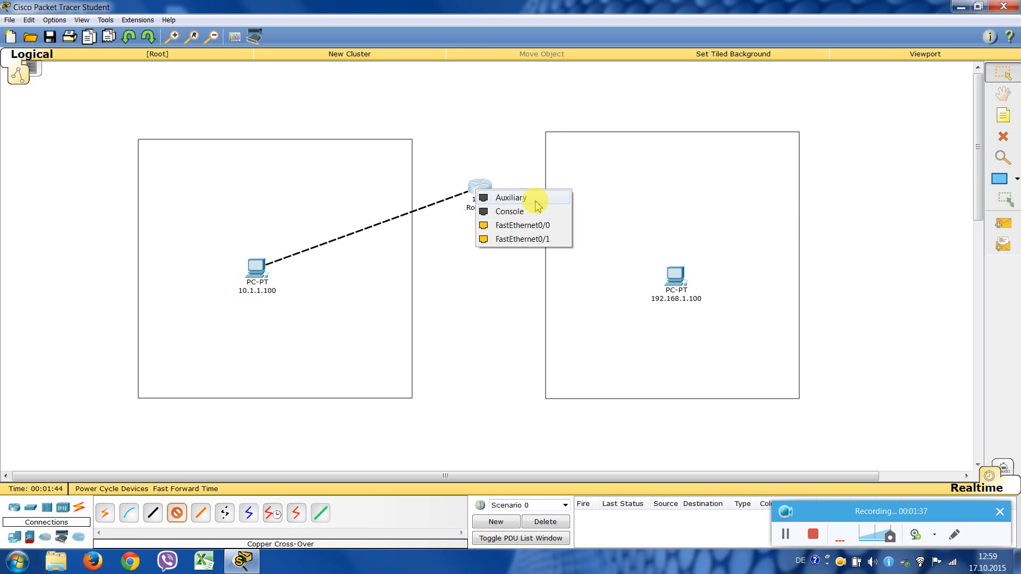
left_click(510, 228)
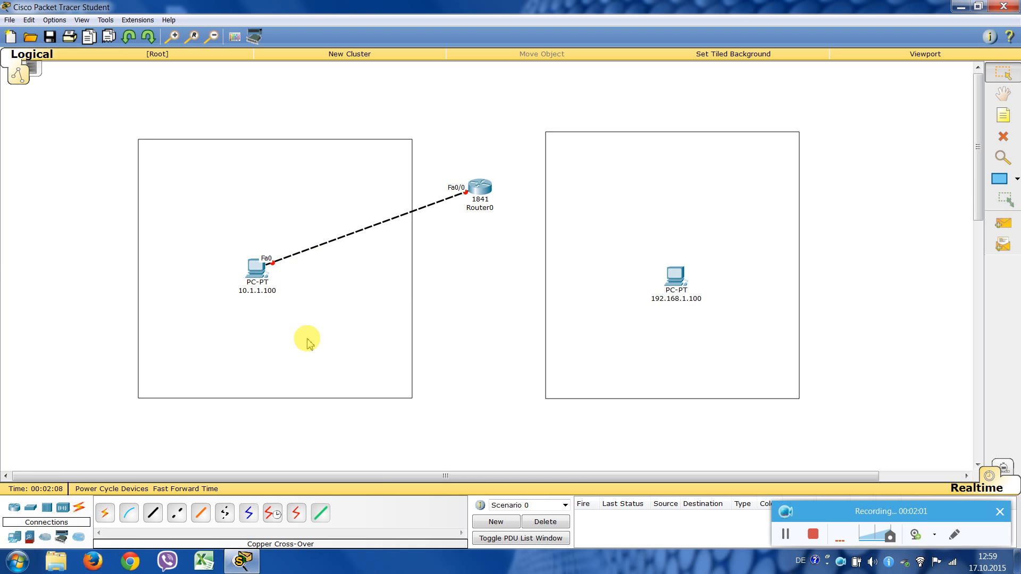
Step: Connect the right PC's FastEthernet0 port to the router's FastEthernet0/1 port with a copper cross-over cable
left_click(178, 515)
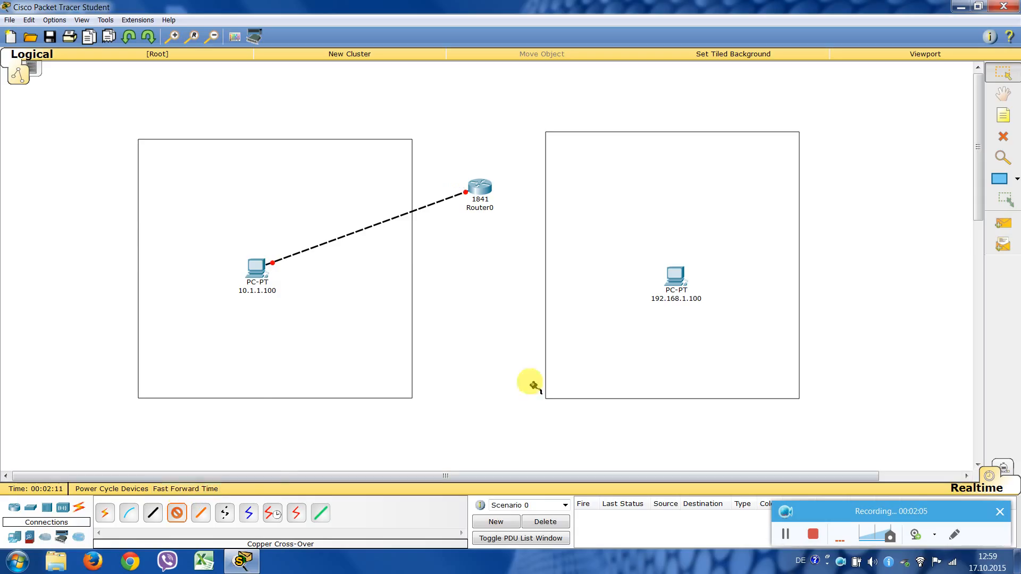
left_click(675, 281)
left_click(700, 301)
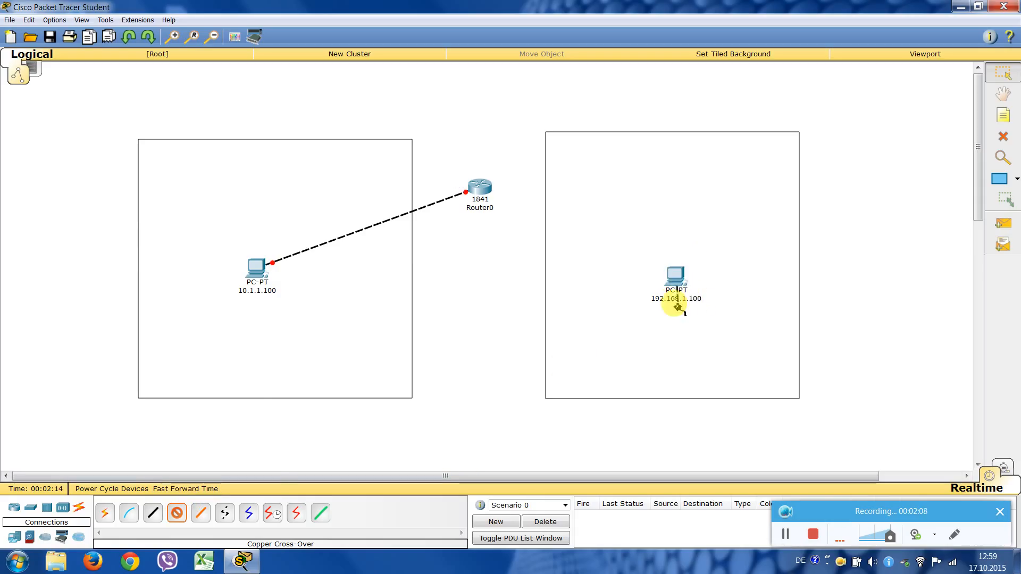
left_click(483, 190)
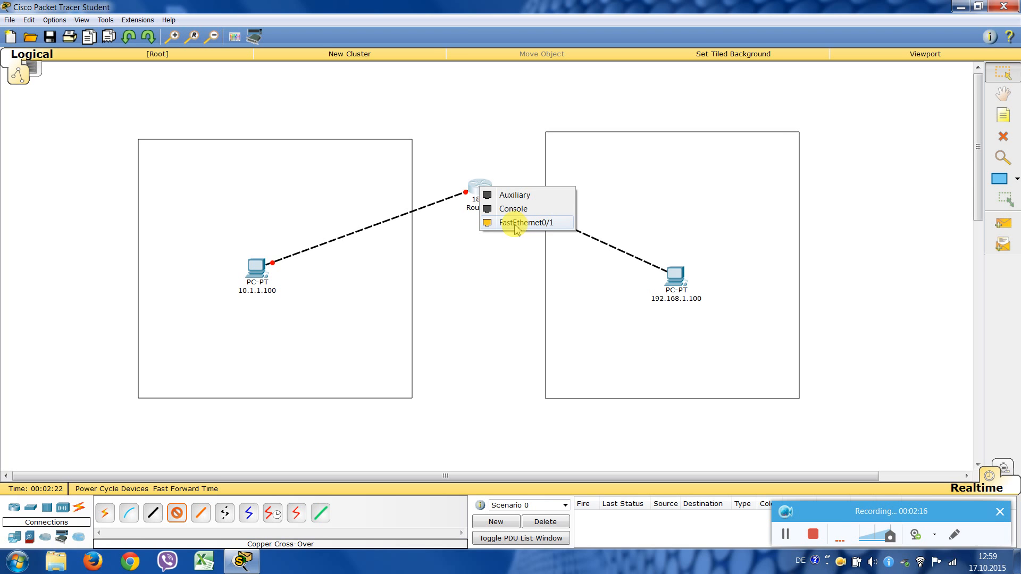
left_click(515, 223)
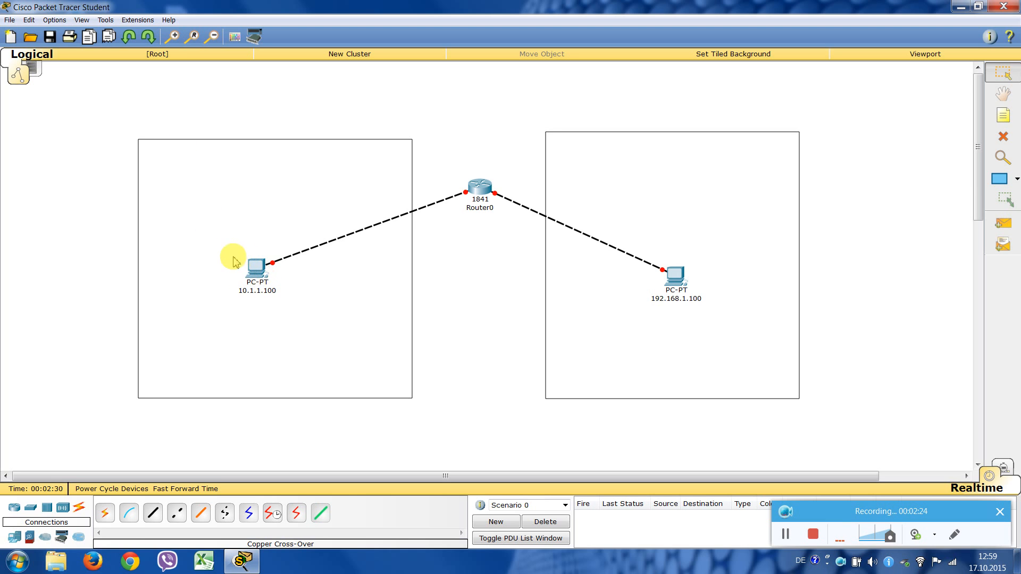
Step: Configure the left PC with static IP 10.1.1.100, subnet mask 255.255.255.0, default gateway 10.1.1.1 and DNS server 10.1.1.1
double_click(257, 275)
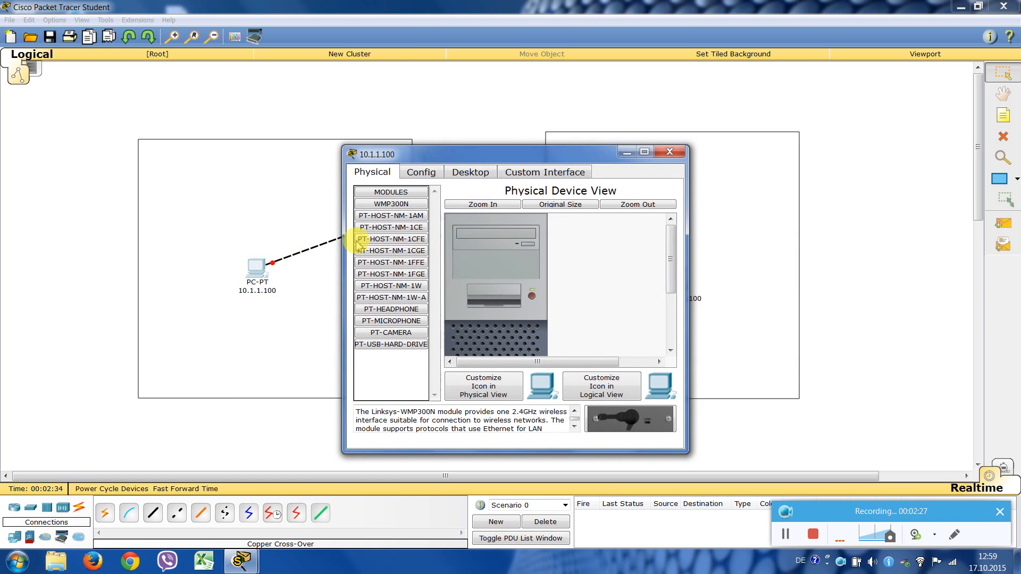
left_click_drag(426, 153, 614, 110)
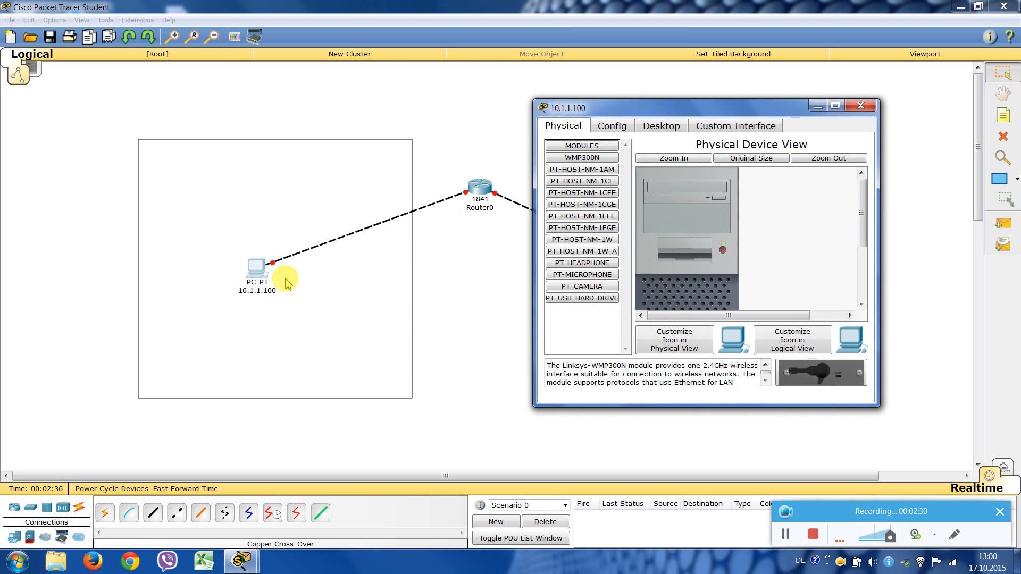
left_click(648, 130)
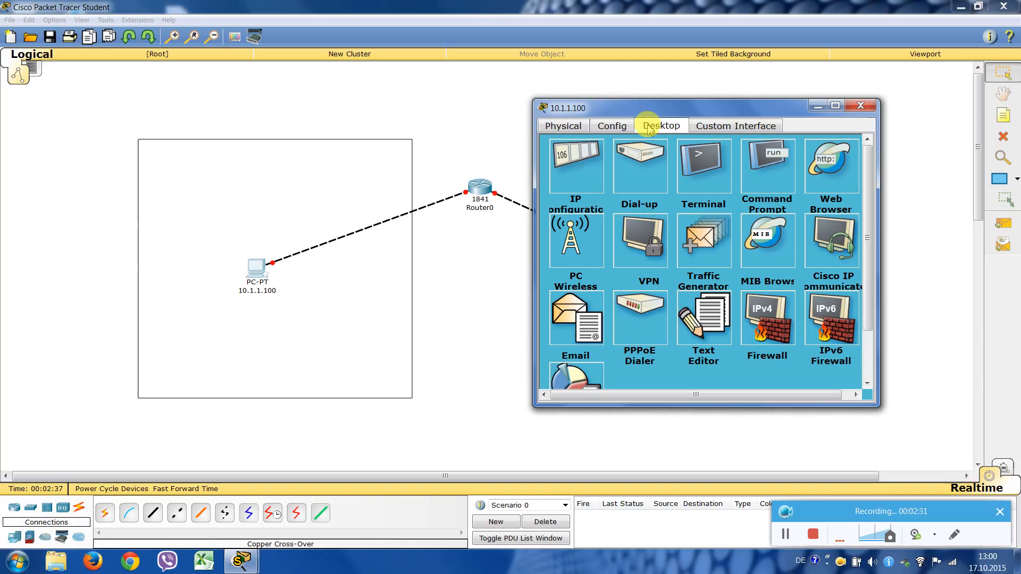
left_click(570, 169)
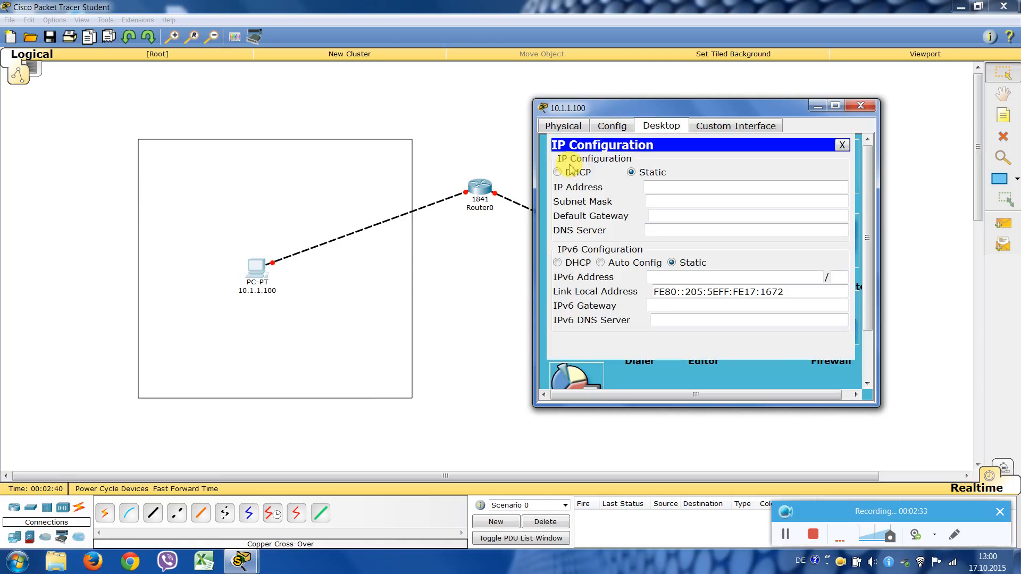
left_click(665, 186)
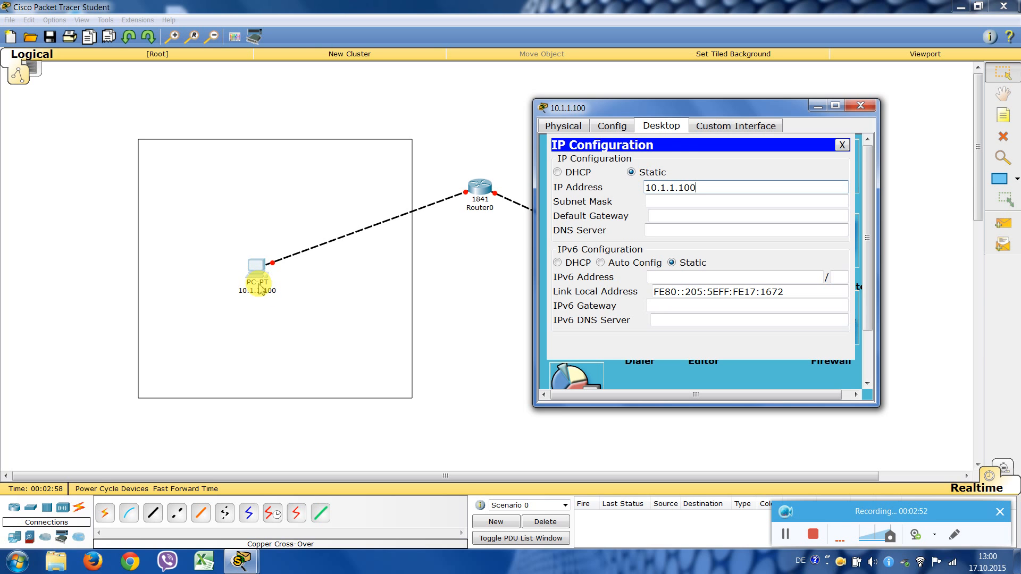
key("Tab")
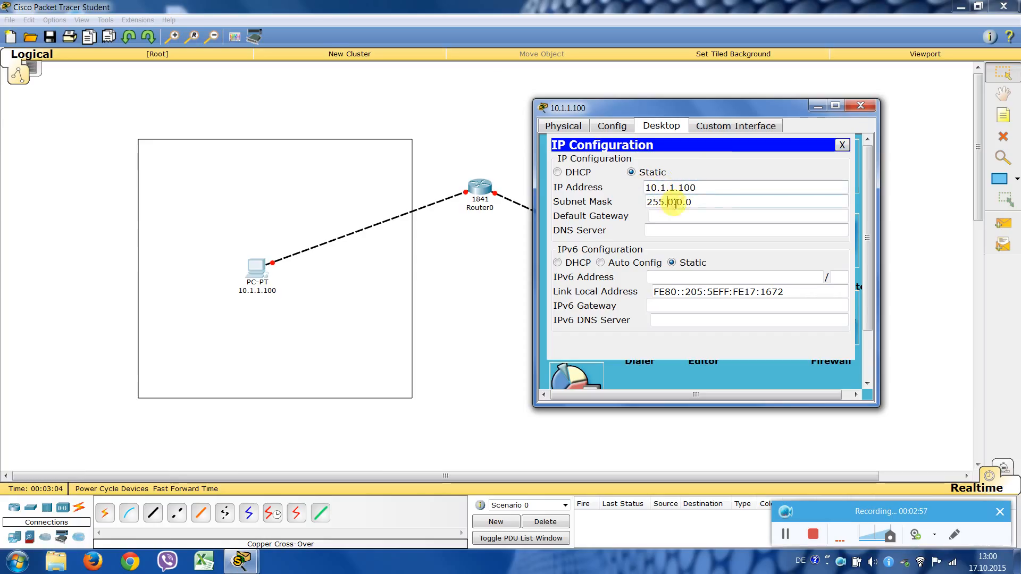
left_click_drag(671, 202, 727, 206)
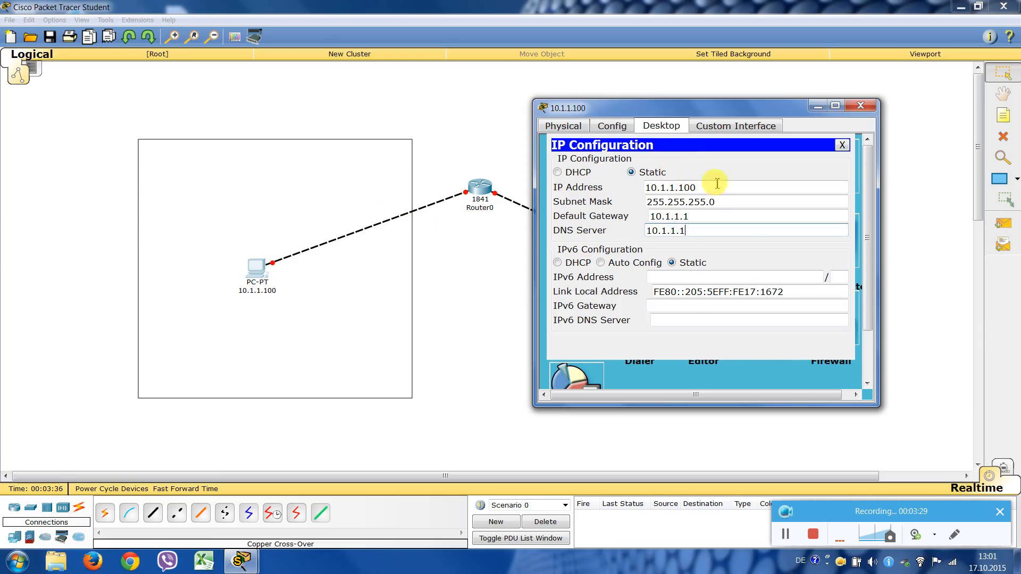
left_click(864, 107)
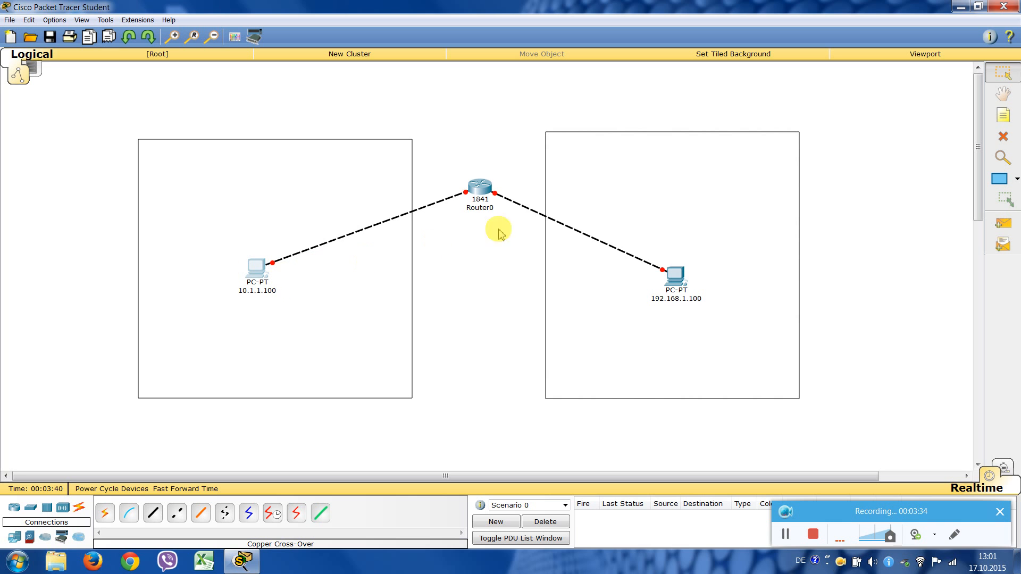
Step: Give the right PC the static IP address 192.168.1.100 with subnet mask 255.255.255.0
left_click(671, 282)
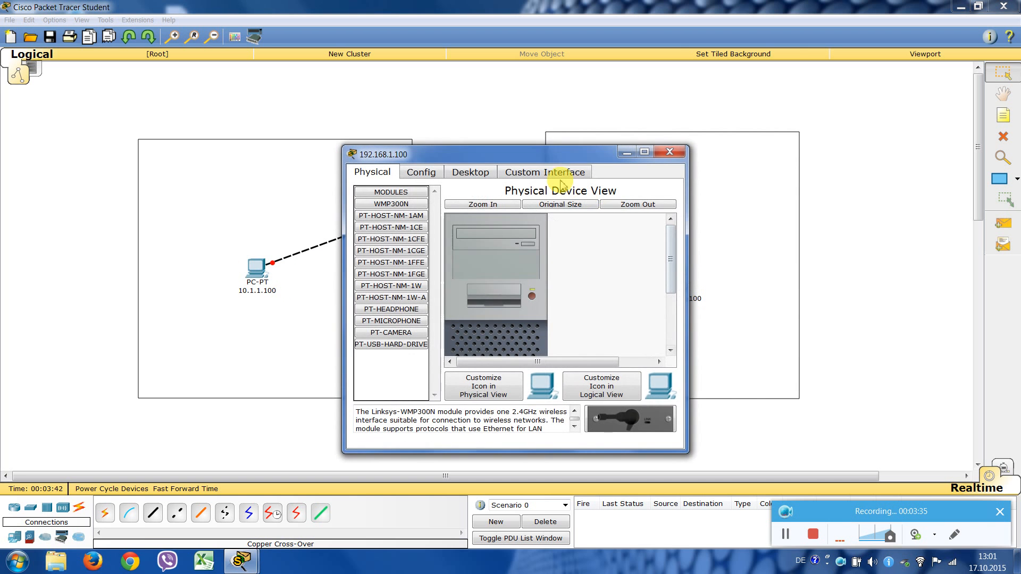
left_click_drag(537, 144, 298, 93)
left_click(218, 109)
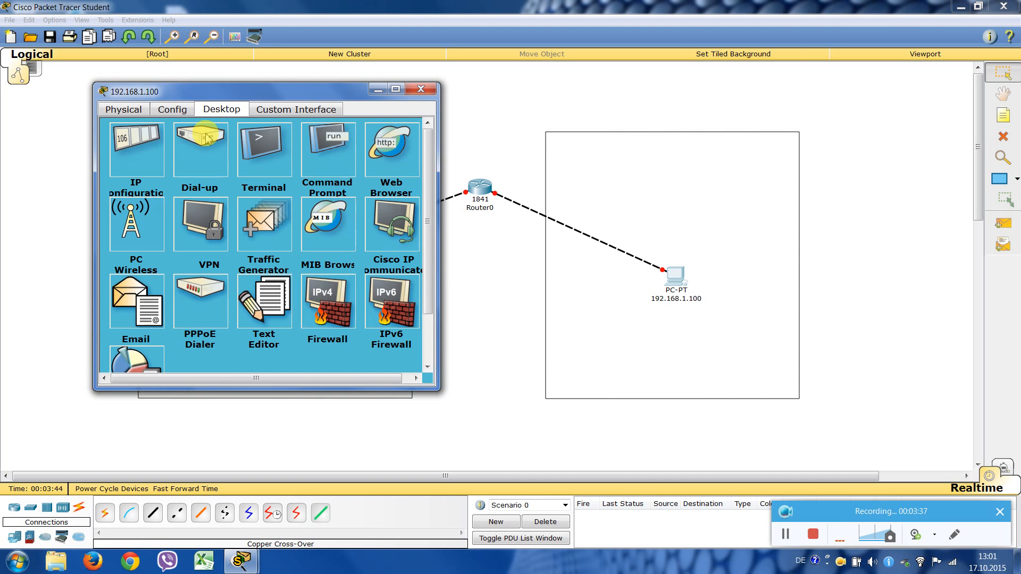
left_click(139, 143)
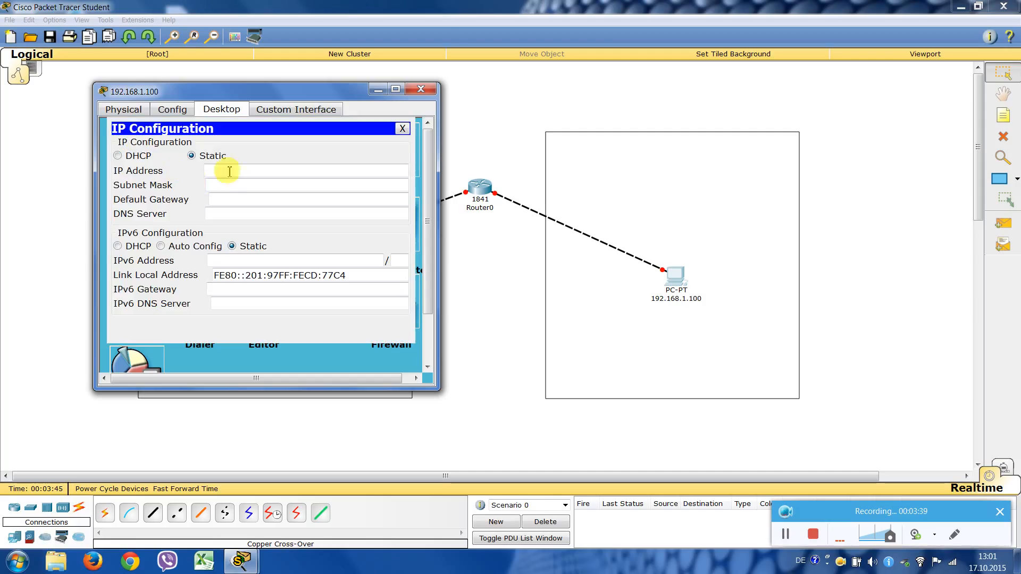
left_click(200, 156)
left_click(220, 171)
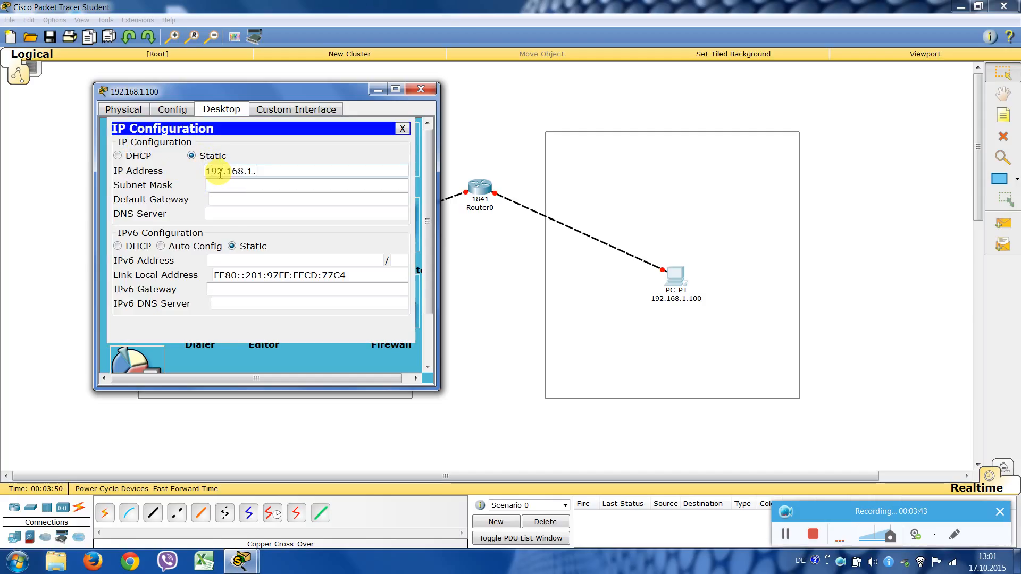
key("Tab")
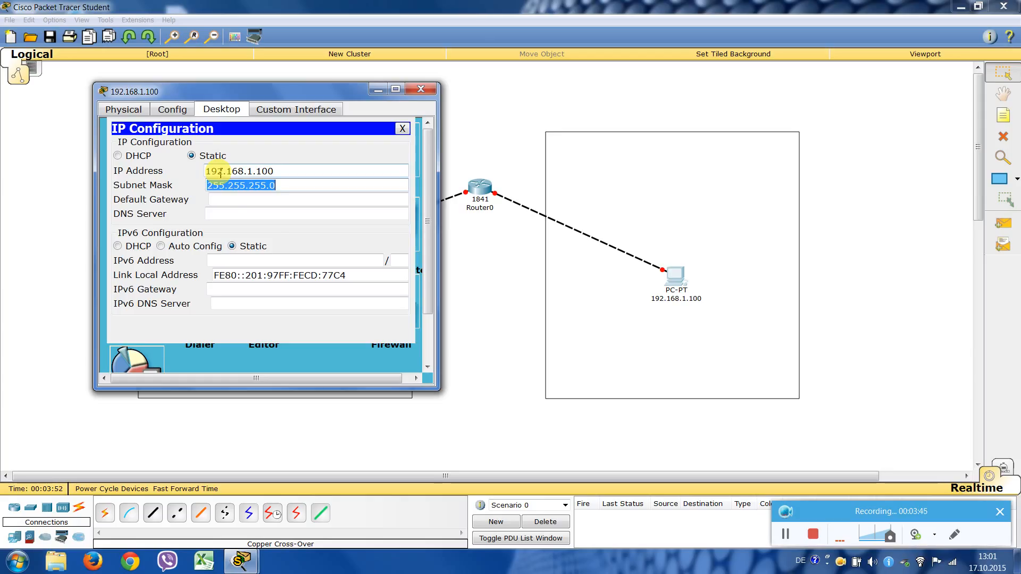
Step: Set the right PC's default gateway to 192.168.1.1, fill in its DNS server address, and close its configuration
left_click(270, 199)
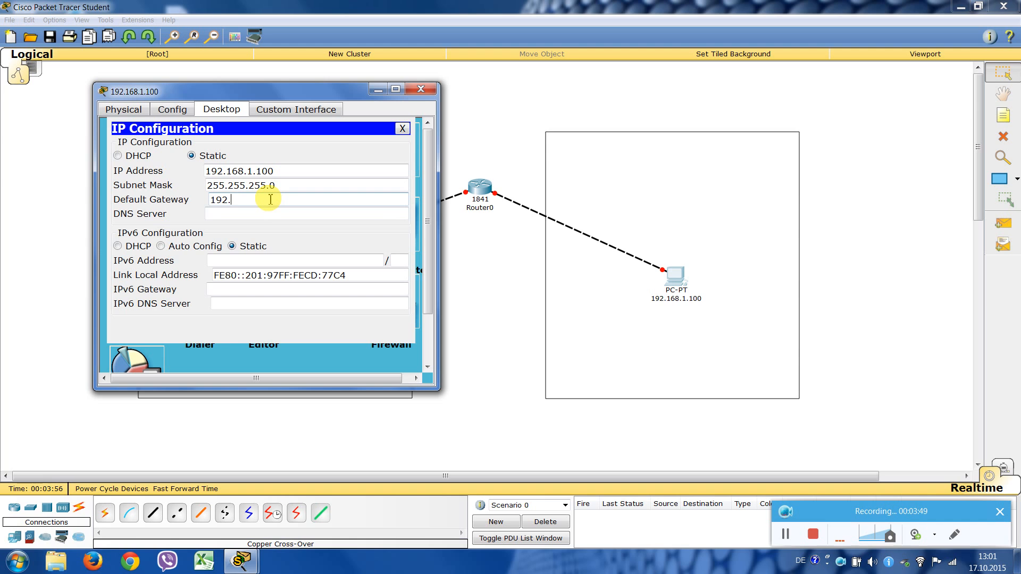
type("192.168.1.1")
key("Tab")
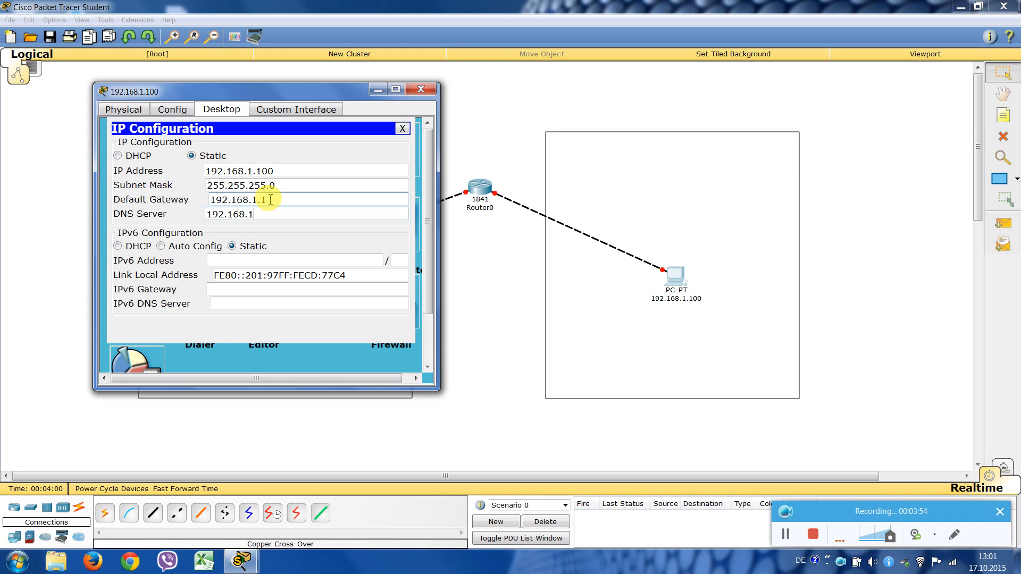
left_click(402, 128)
left_click(420, 88)
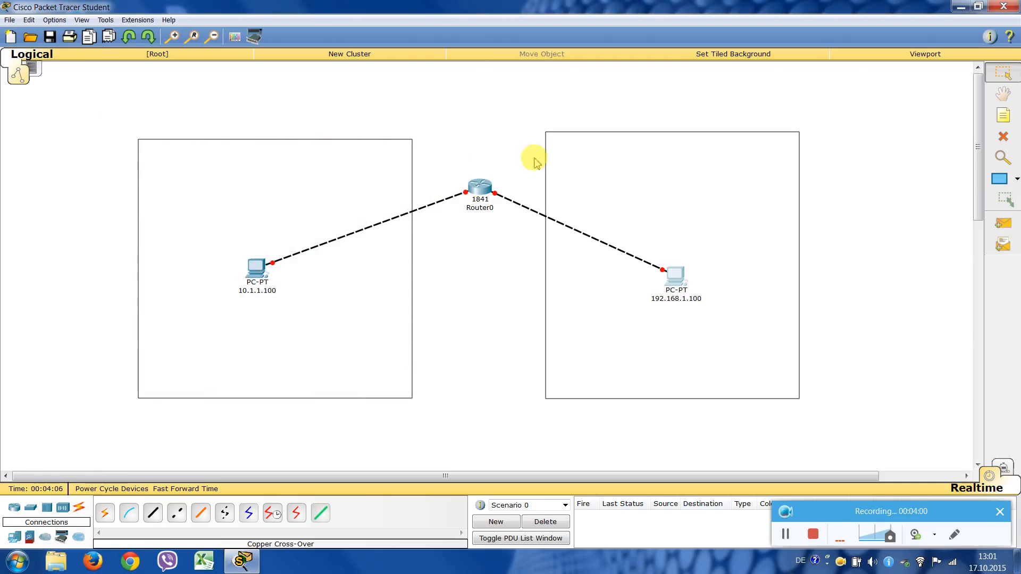
Step: Decline the initial system configuration dialog in the router's command line interface by answering n
left_click(477, 192)
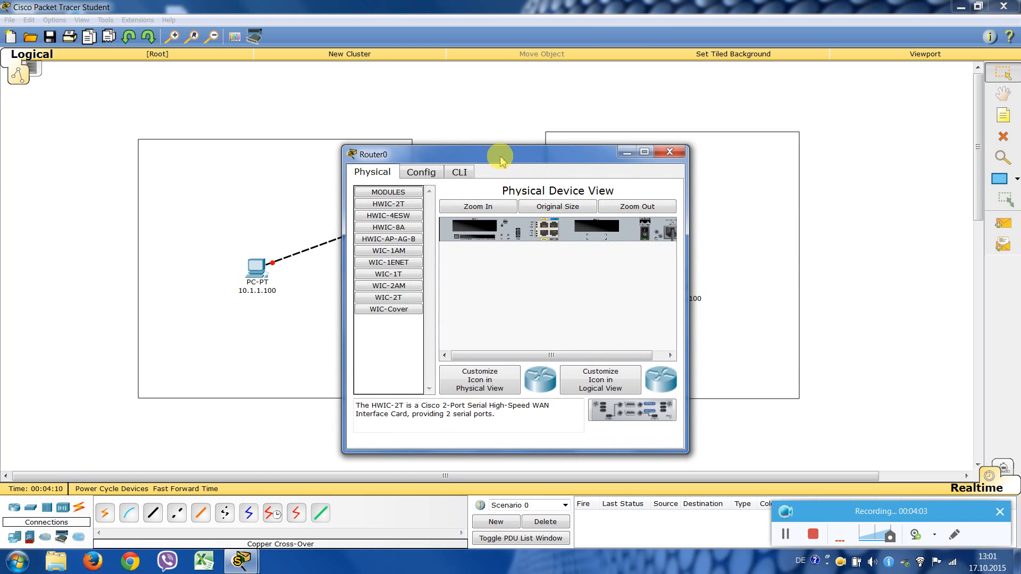
left_click_drag(489, 148, 711, 106)
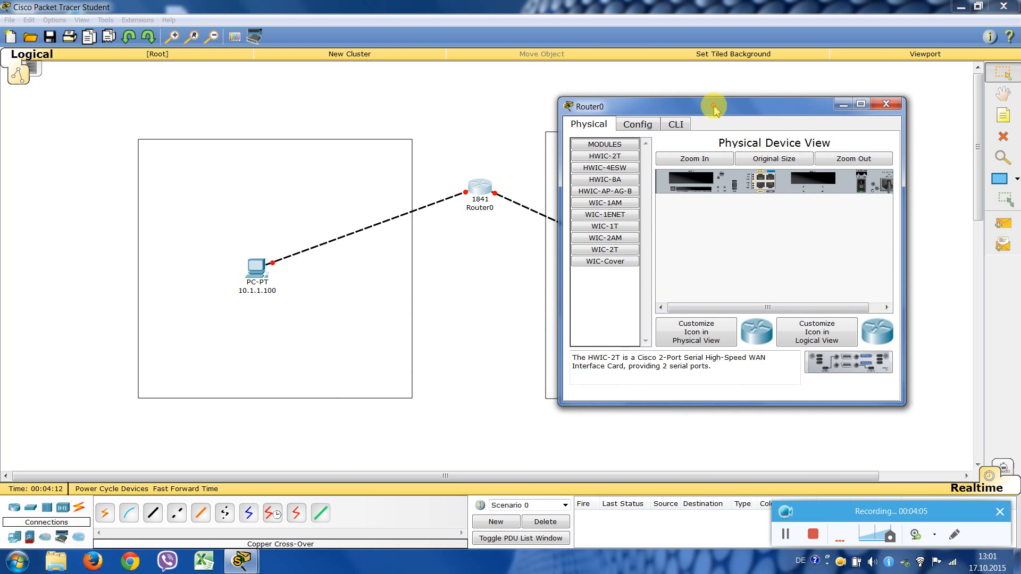
left_click(686, 128)
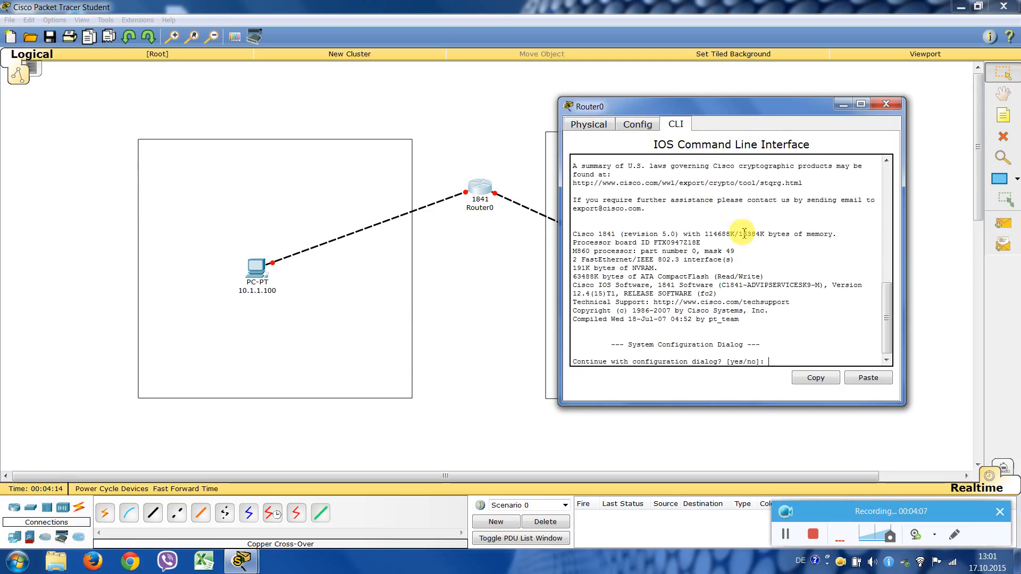
left_click(635, 127)
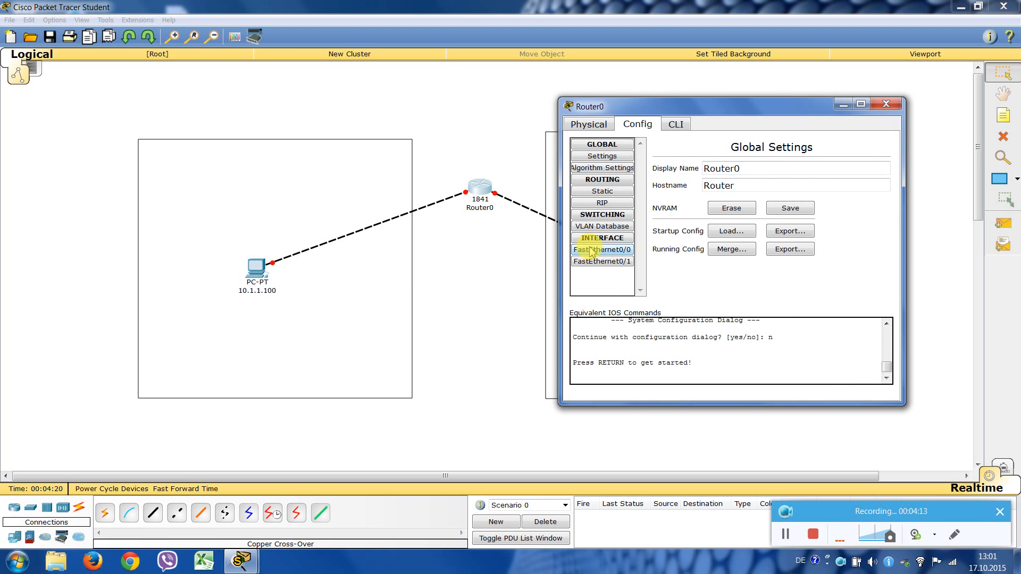
left_click(673, 124)
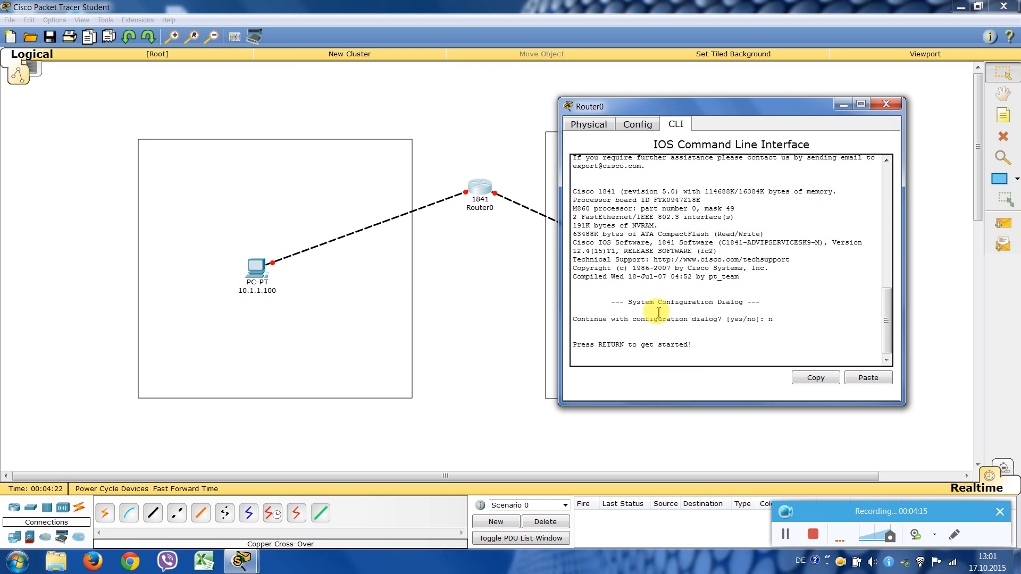
Step: Configure the router's FastEthernet0/0 interface with IP address 10.1.1.1 and subnet mask 255.255.255.0, and turn the port on
left_click(636, 125)
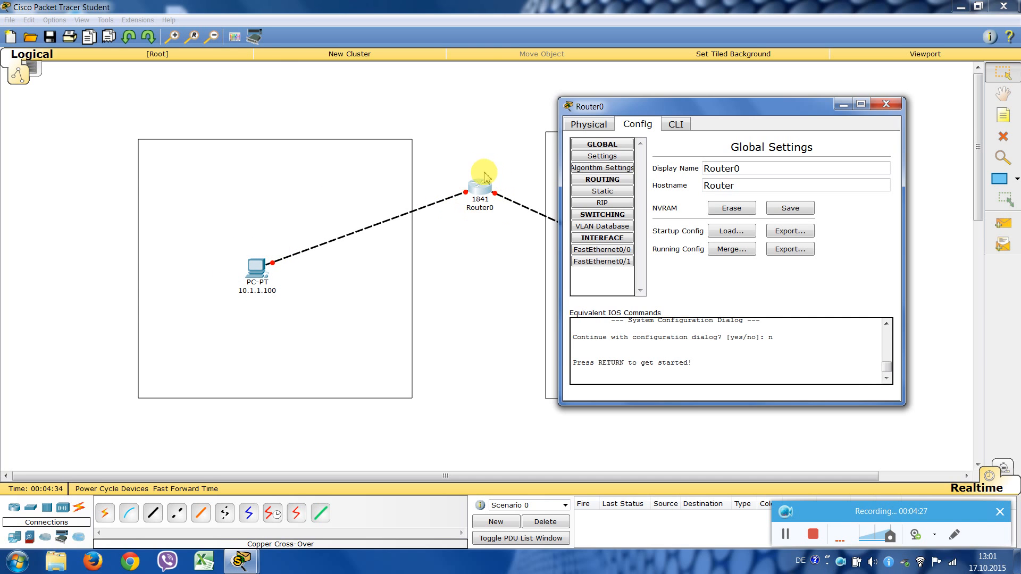
left_click(606, 250)
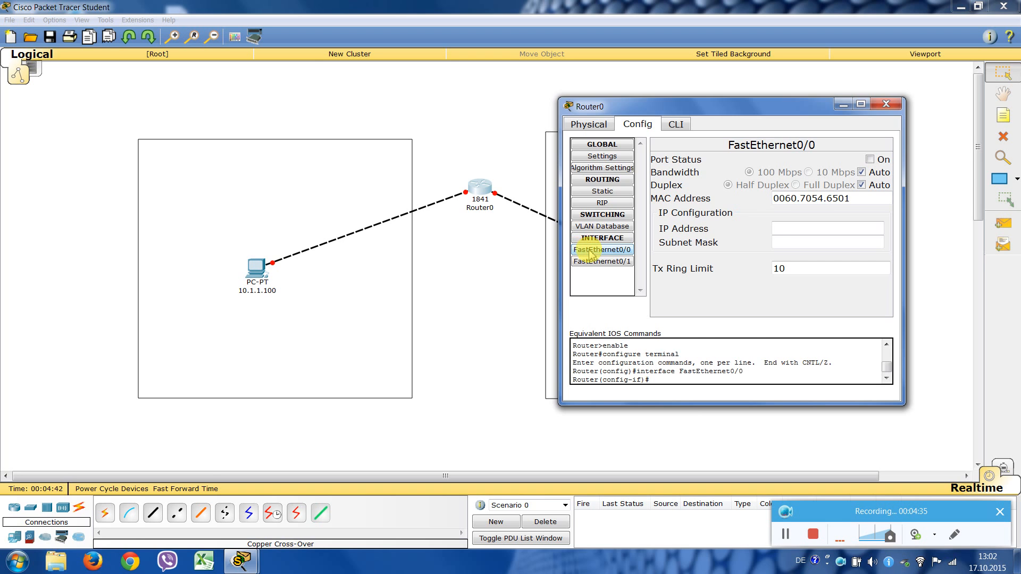
left_click(587, 253)
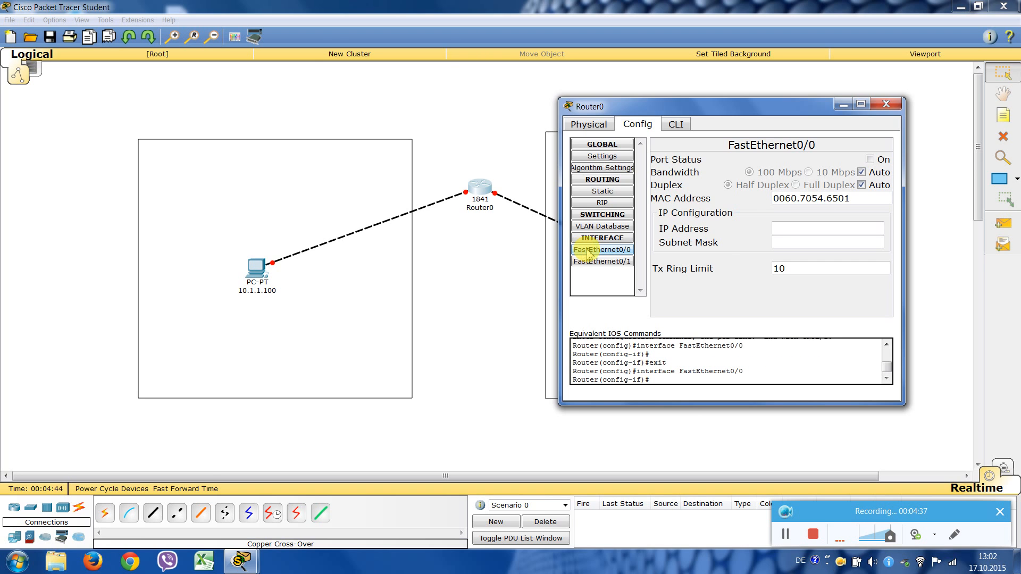
left_click(792, 226)
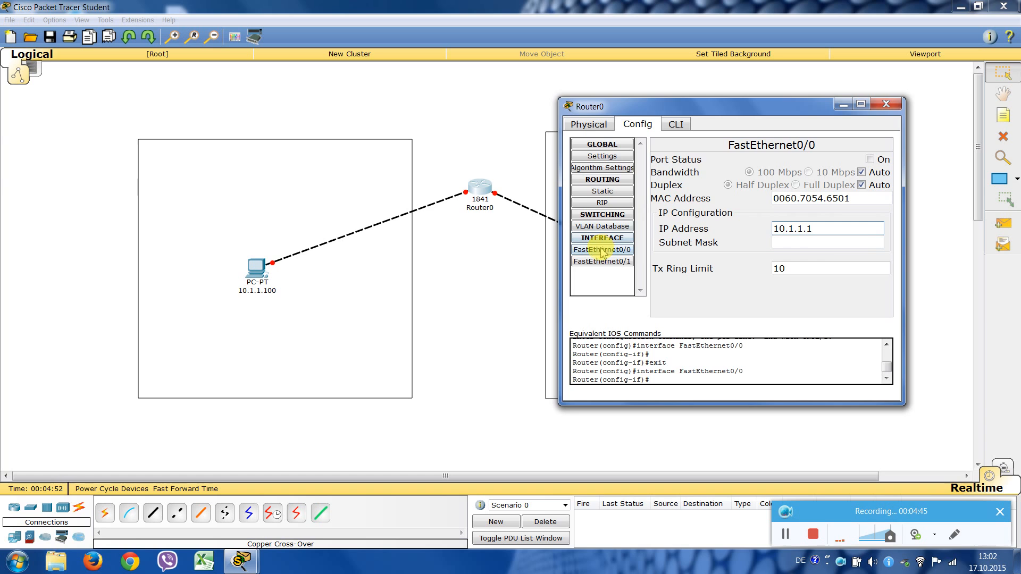
left_click(823, 244)
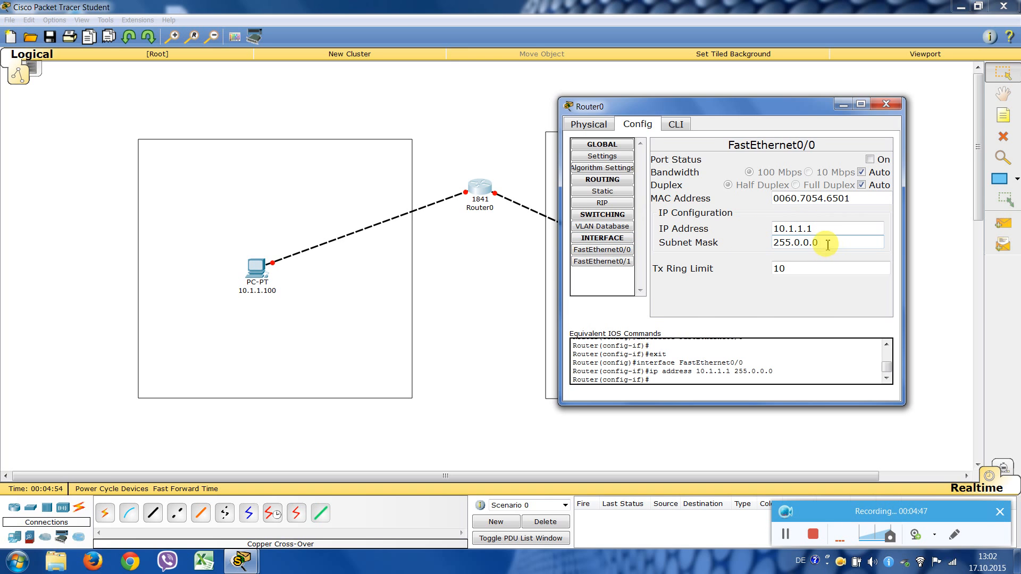
left_click_drag(828, 245, 796, 243)
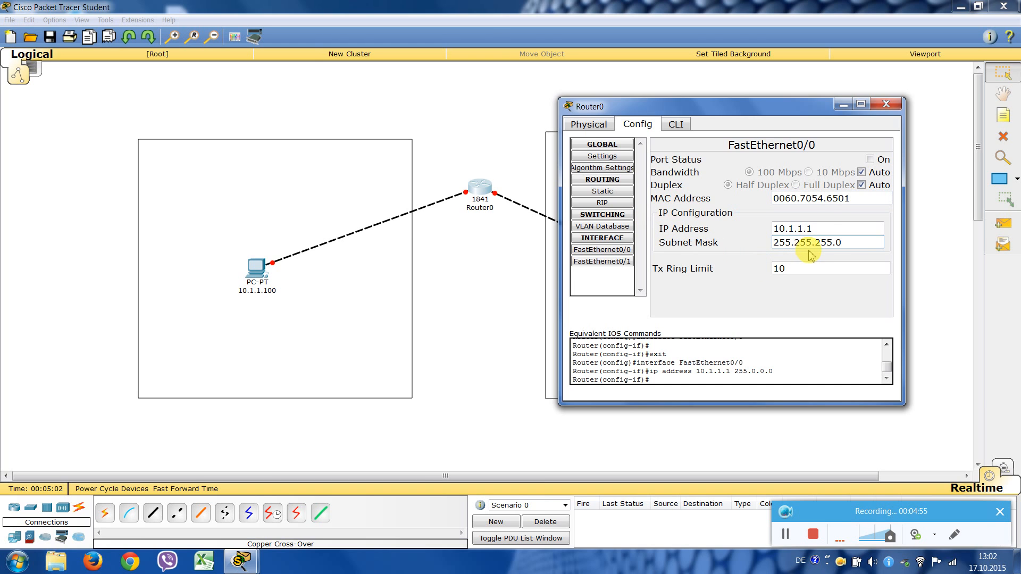
left_click(869, 160)
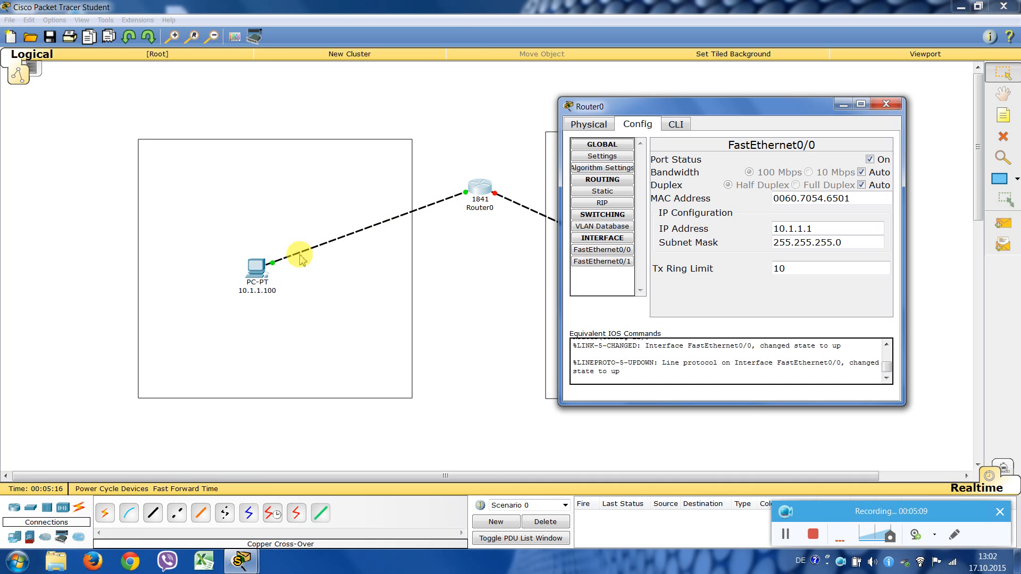
left_click(885, 104)
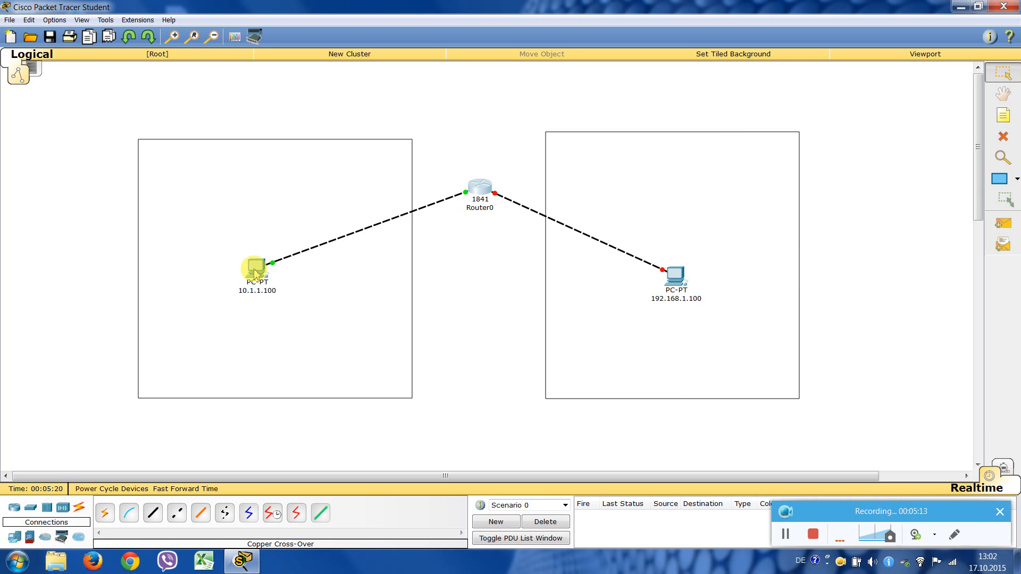
Step: Ping the router at 10.1.1.1 from the left PC's command prompt to test the connection
left_click(254, 270)
left_click_drag(467, 154, 702, 115)
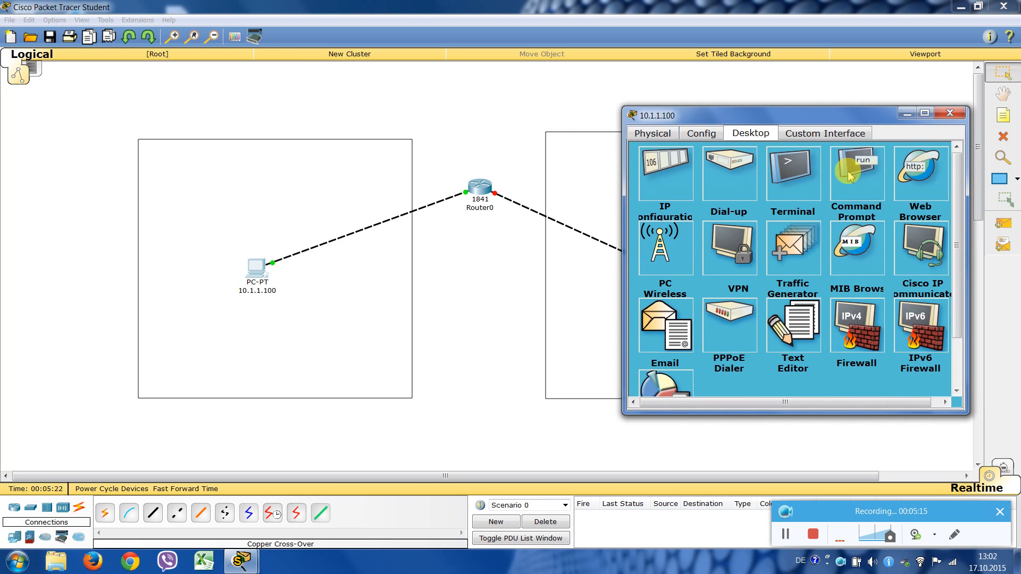
left_click(849, 175)
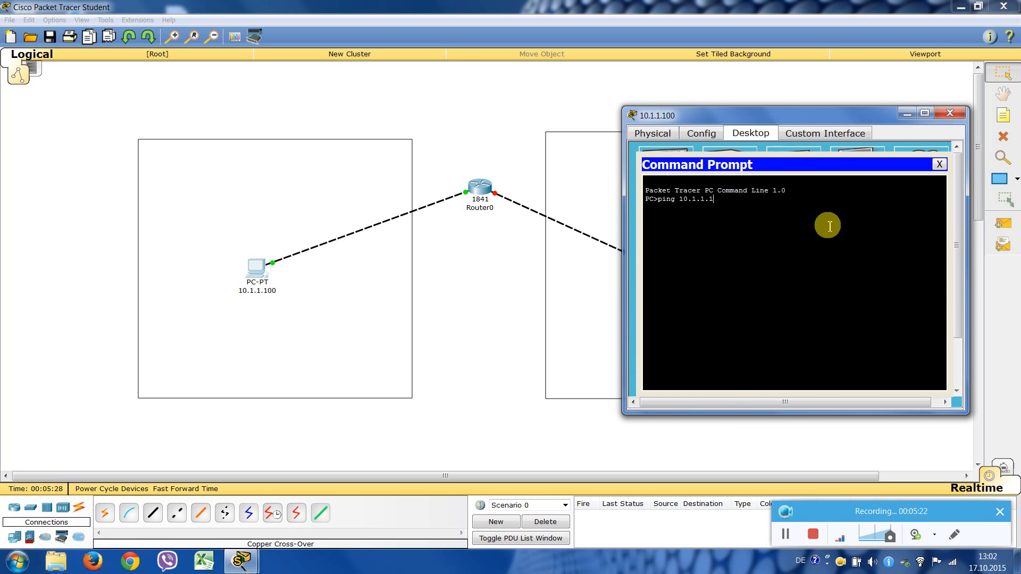
type("ping 10.1.1.1")
key("Return")
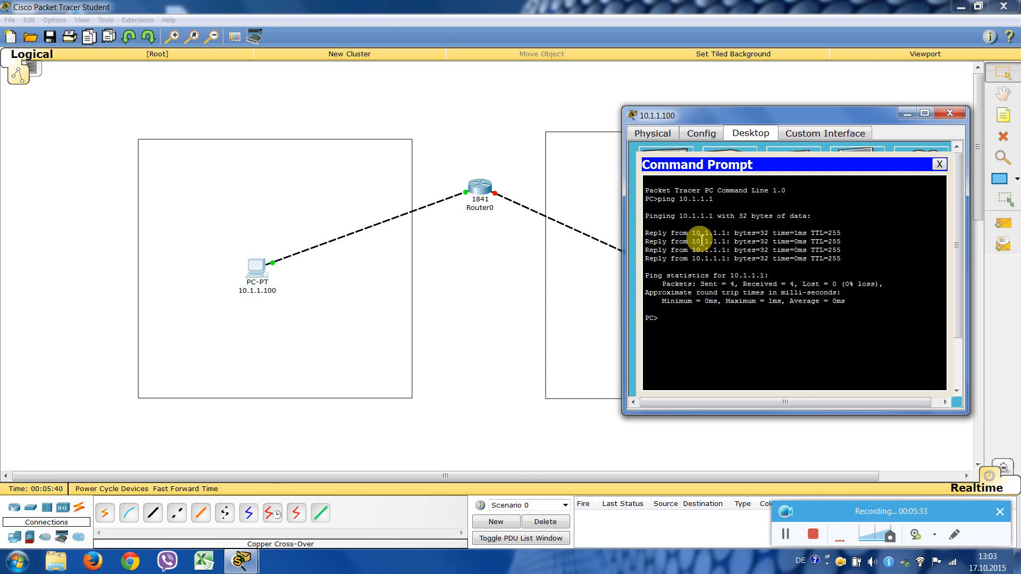
left_click(938, 165)
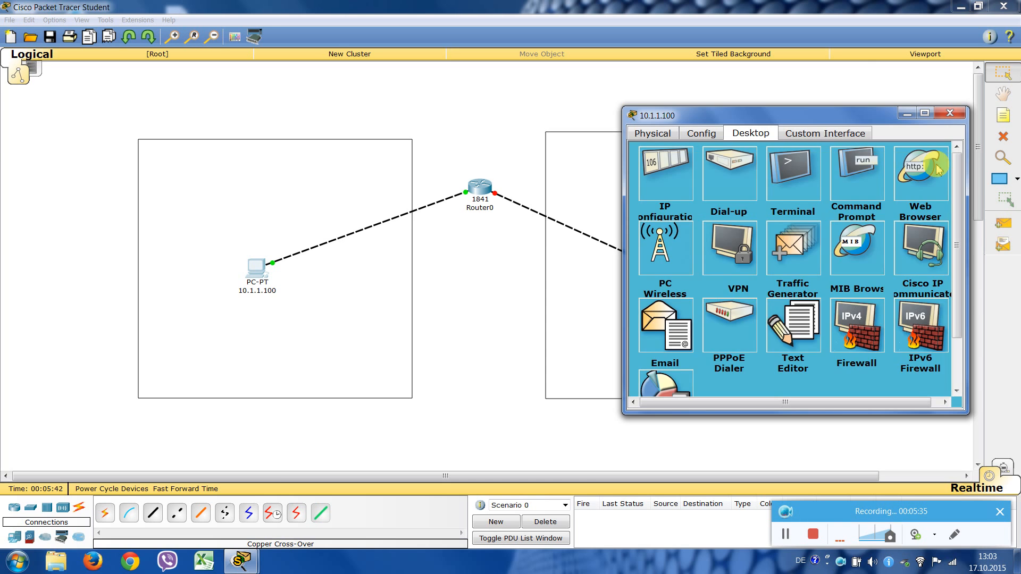
left_click(951, 113)
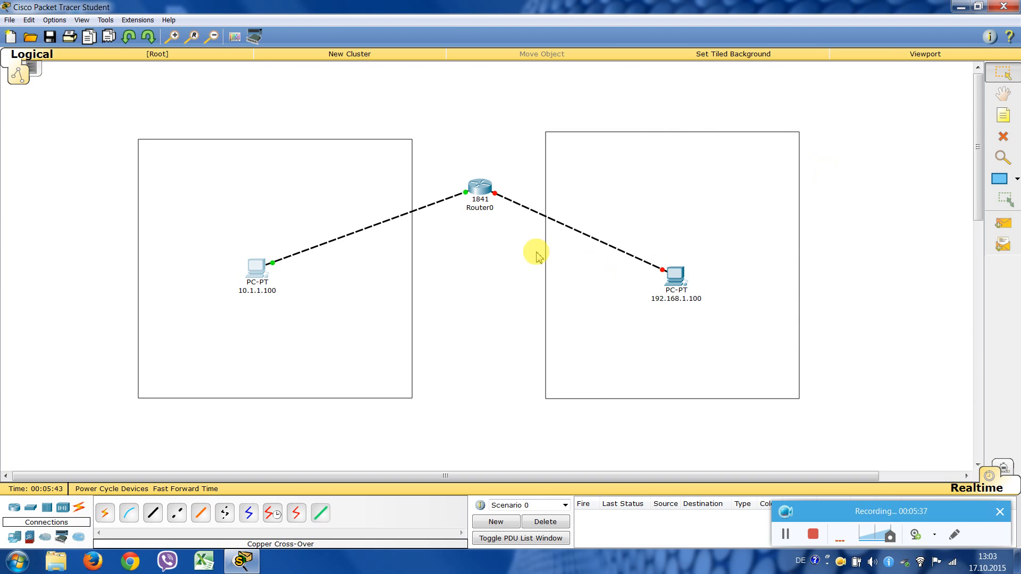
Step: Configure the router's FastEthernet0/1 interface with IP address 192.168.1.1 and subnet mask 255.255.255.0, and turn the port on
left_click(480, 186)
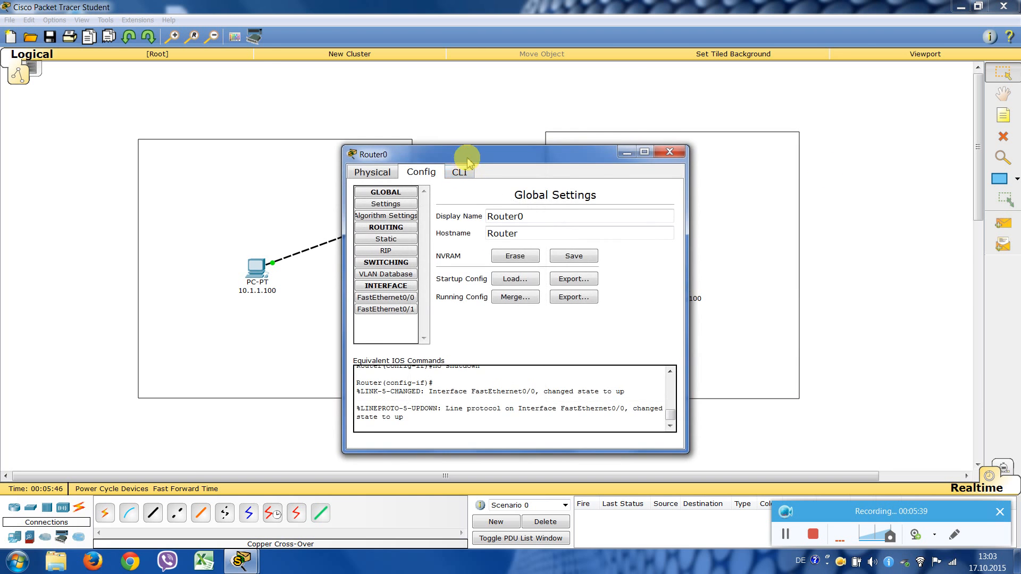
left_click_drag(468, 154, 201, 103)
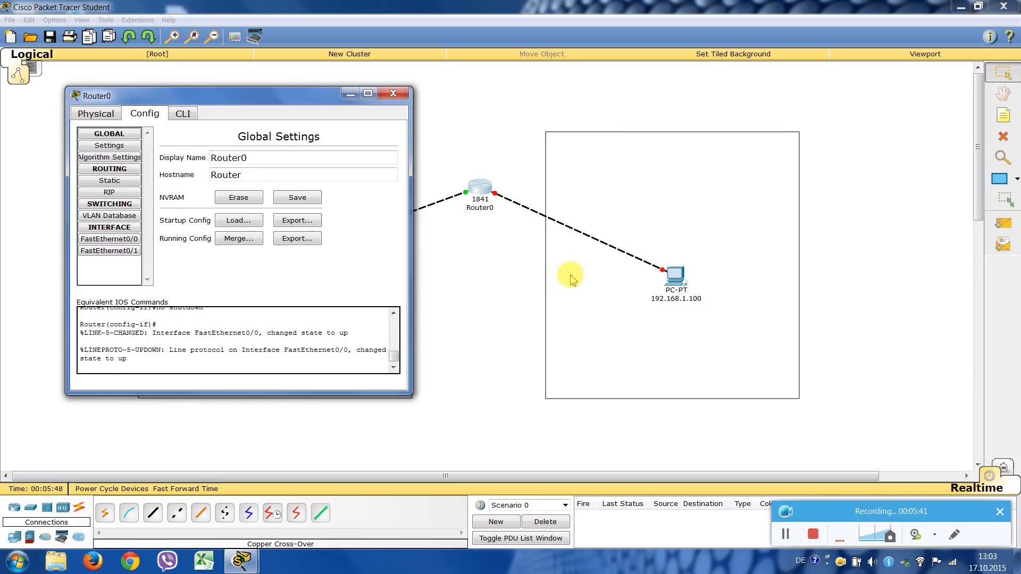
left_click(102, 254)
left_click(312, 217)
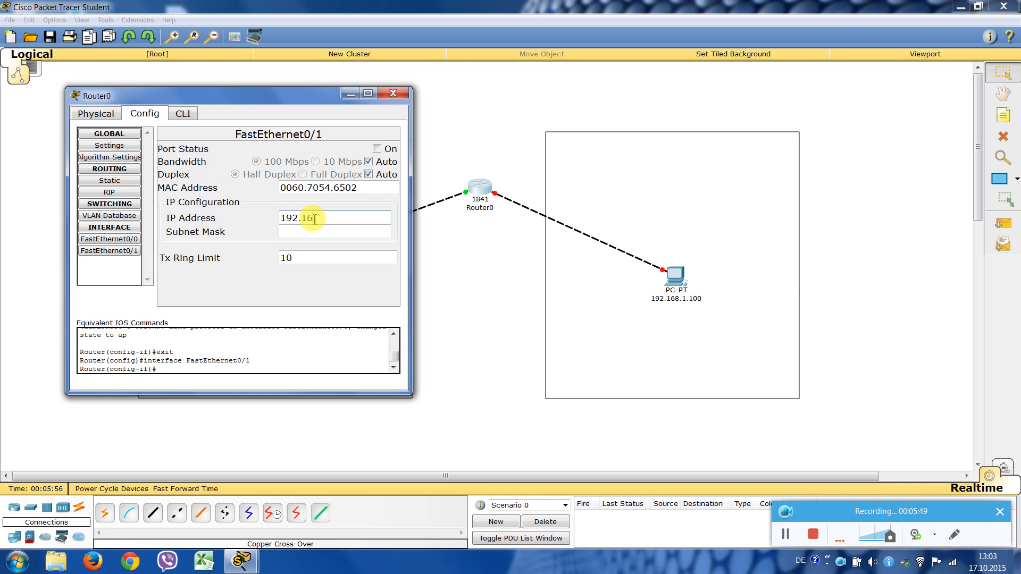
type("192.168.1.1")
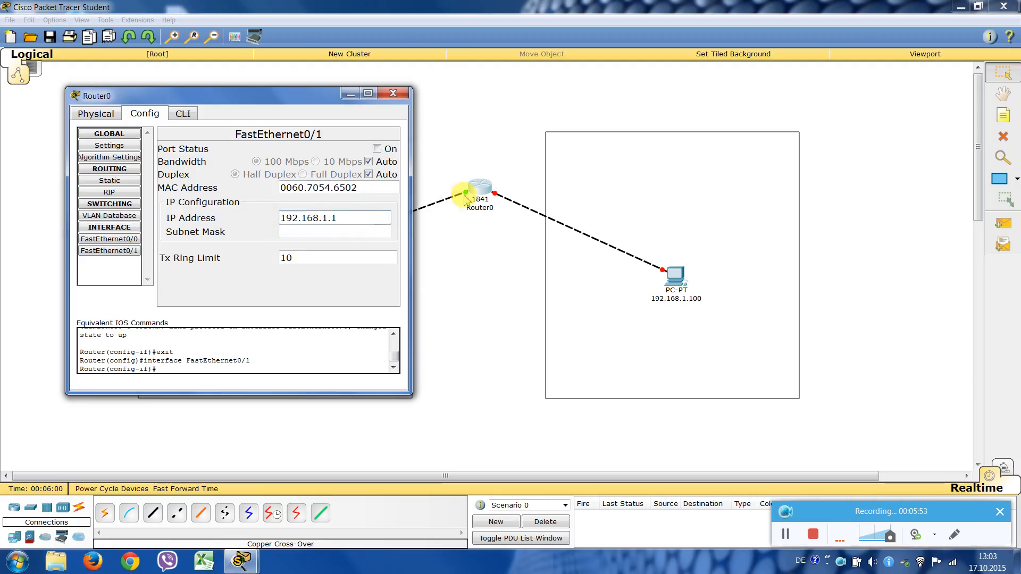
left_click_drag(338, 218, 278, 218)
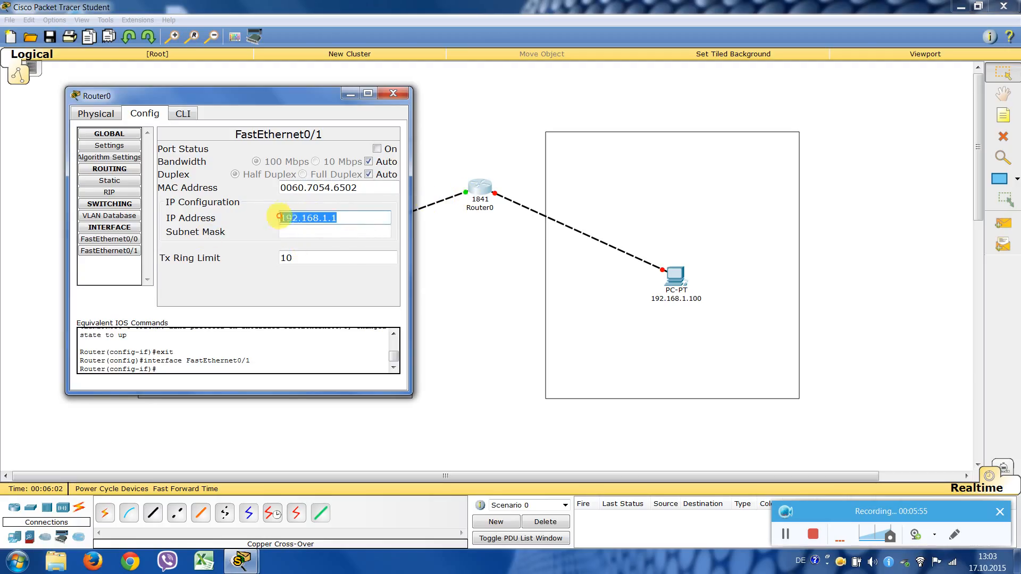
left_click(298, 219)
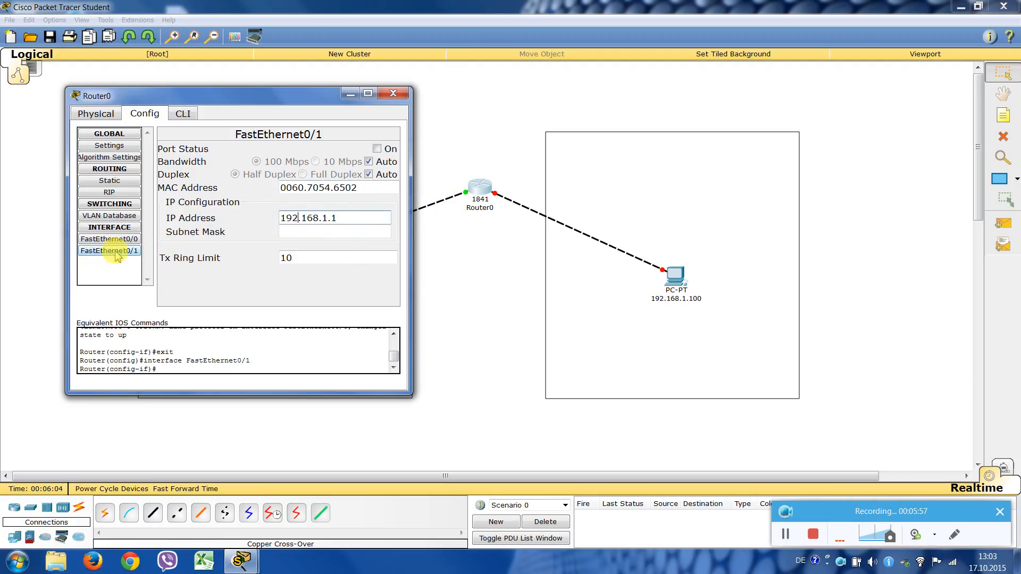
left_click(299, 232)
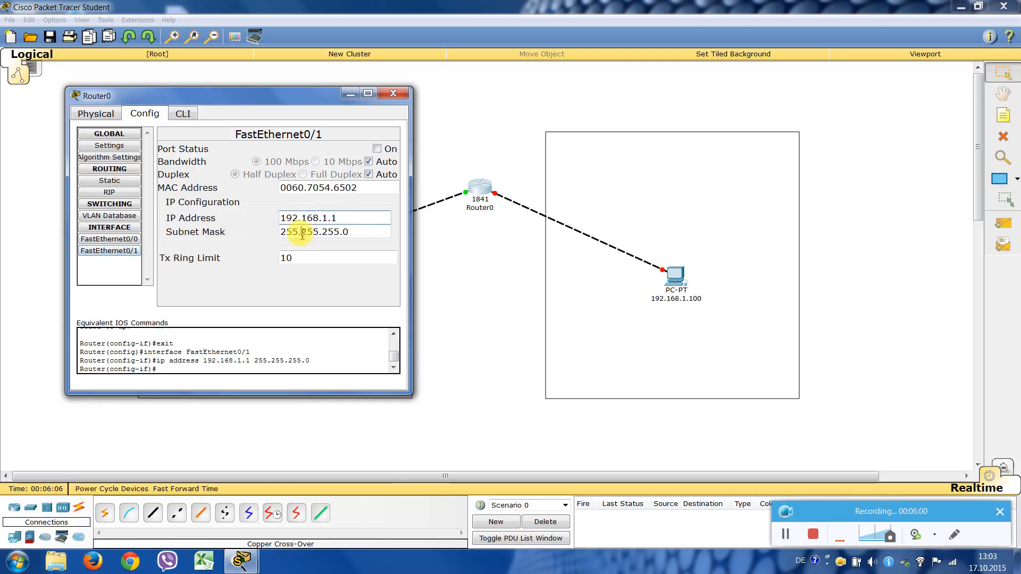
left_click(377, 149)
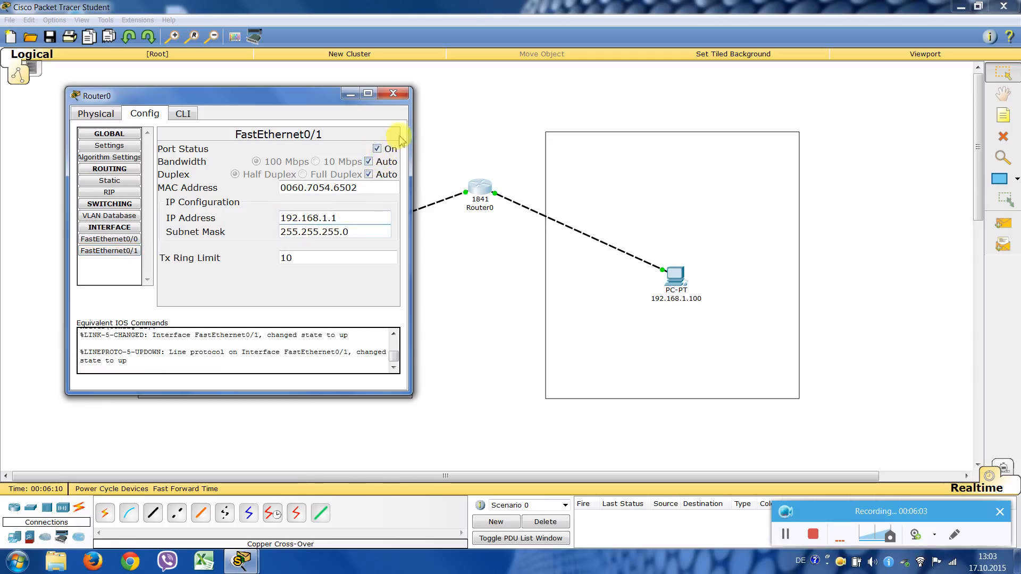
left_click(393, 94)
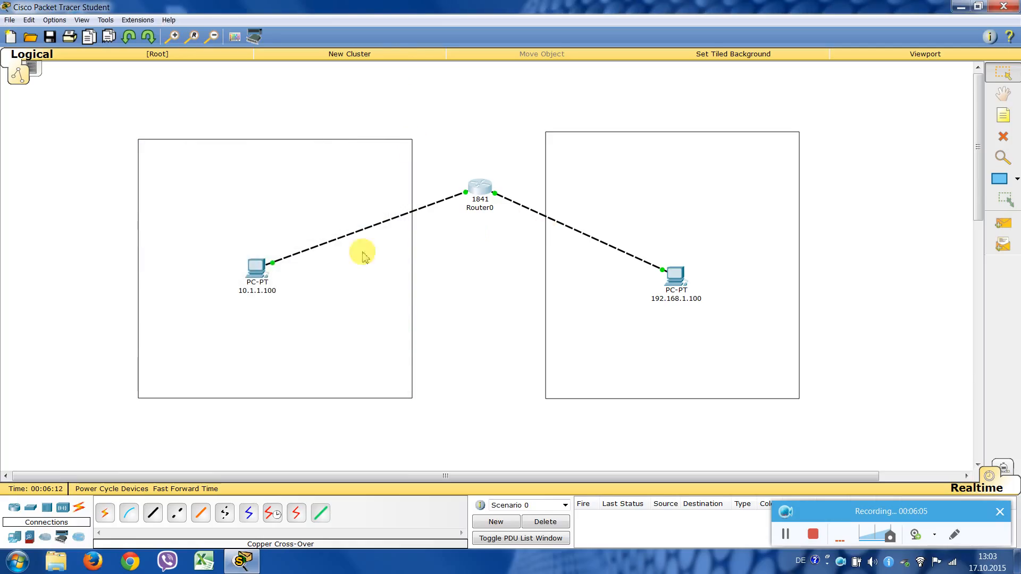
Step: Ping 192.168.1.100 from the left PC's command prompt to test the connection through the router, and close the PC's window
left_click(256, 276)
left_click_drag(449, 158, 824, 103)
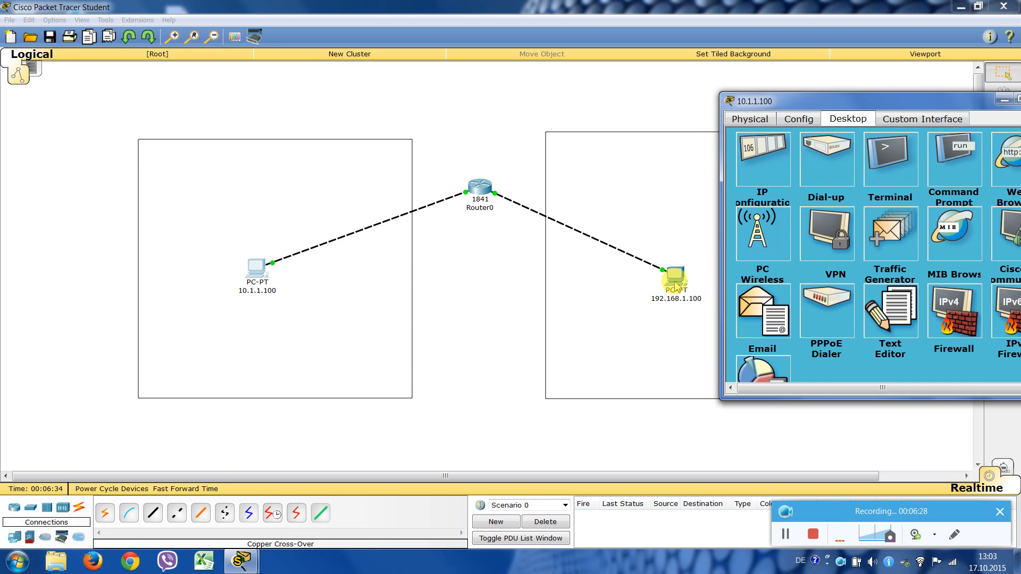
left_click_drag(847, 100, 488, 117)
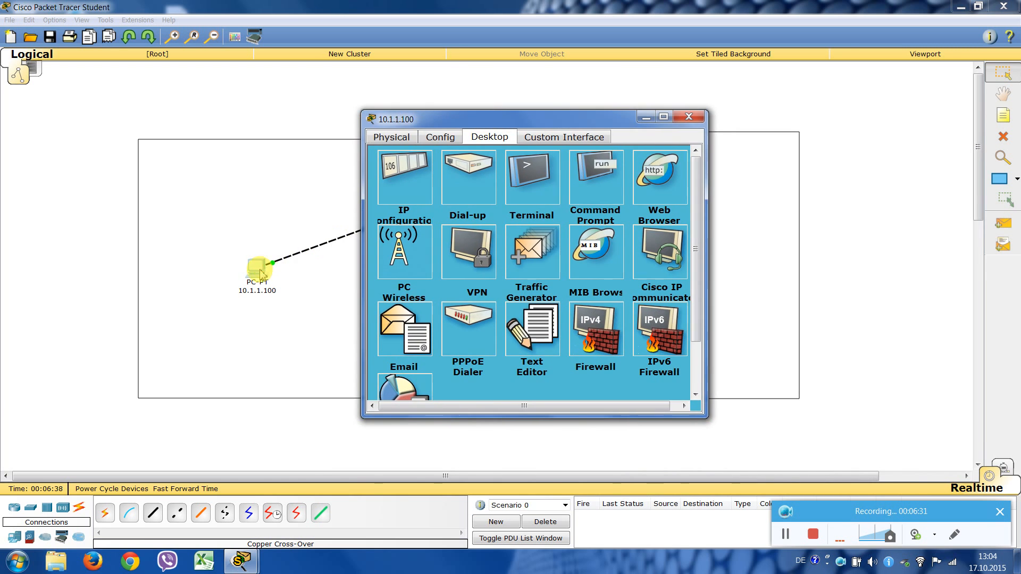
left_click(598, 172)
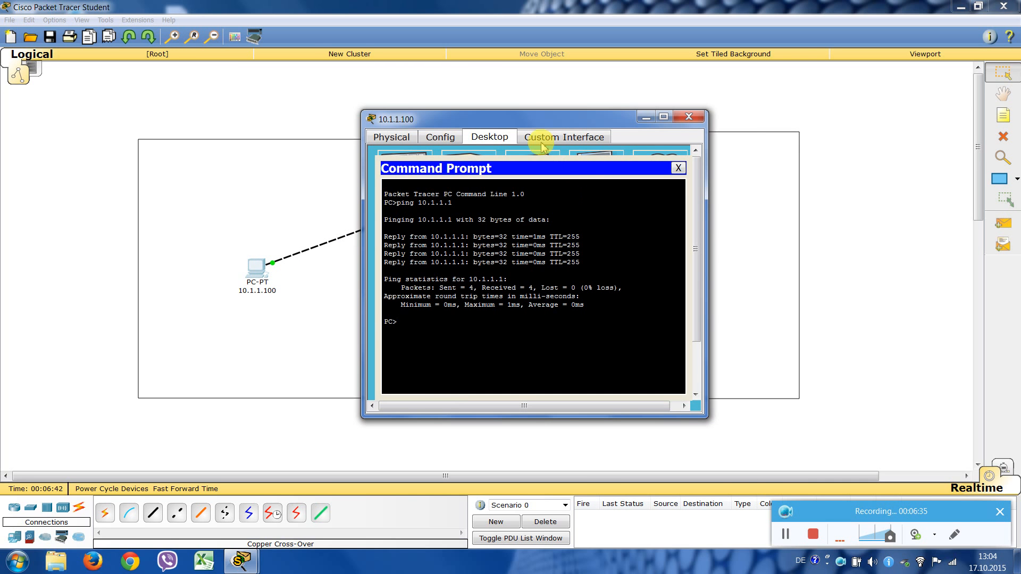
left_click_drag(400, 113, 228, 114)
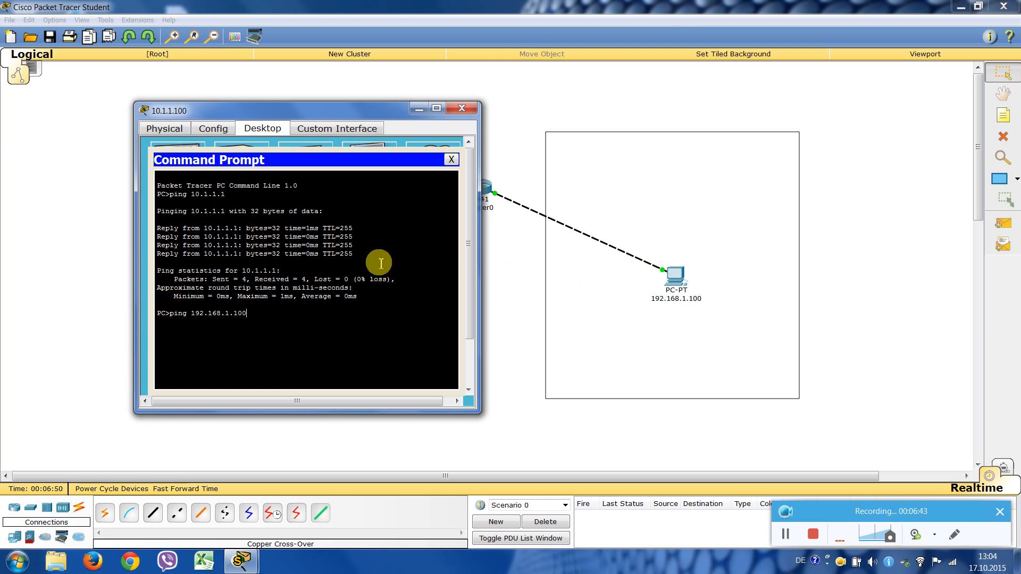
key("Return")
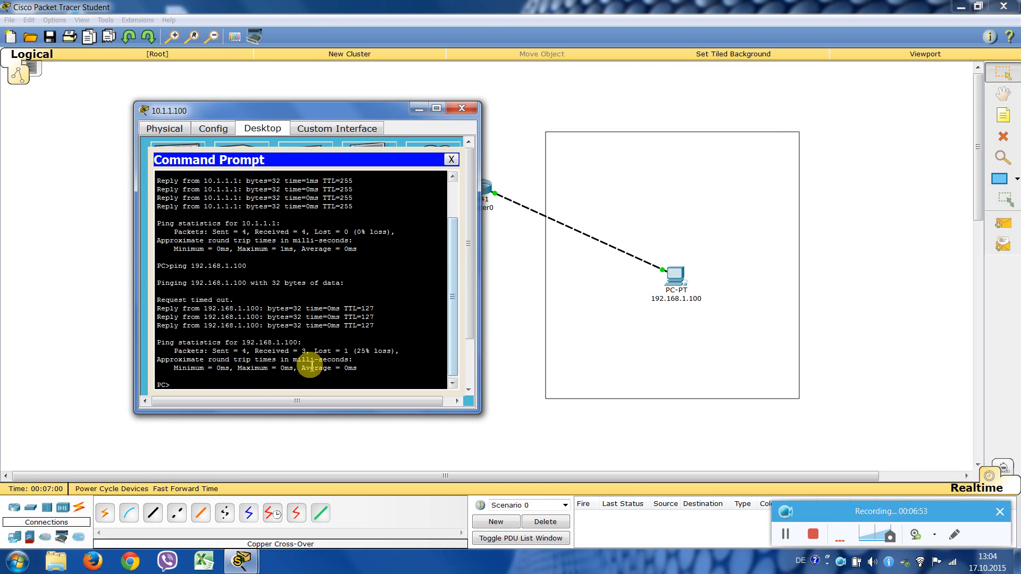
left_click(451, 159)
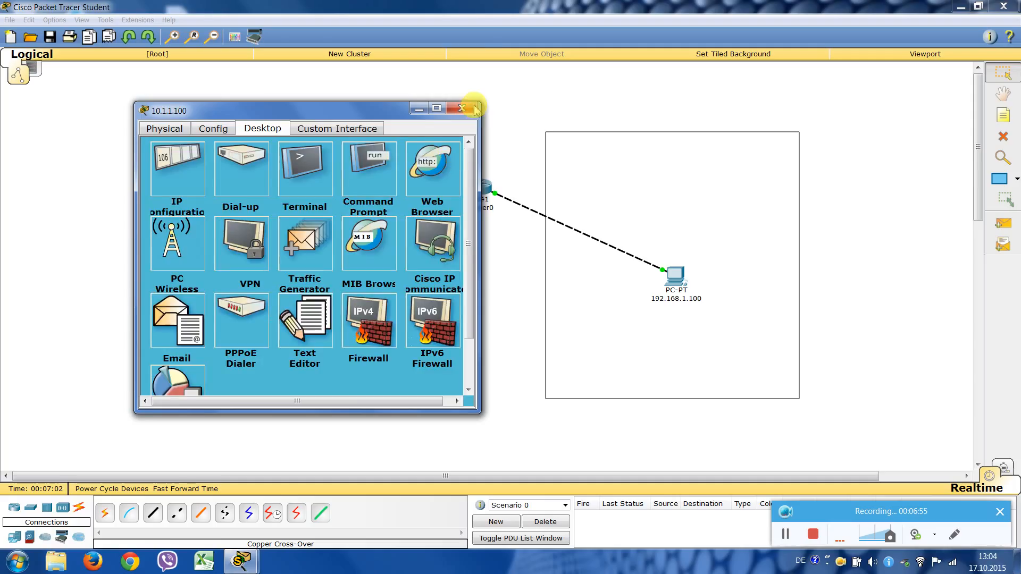
left_click(473, 108)
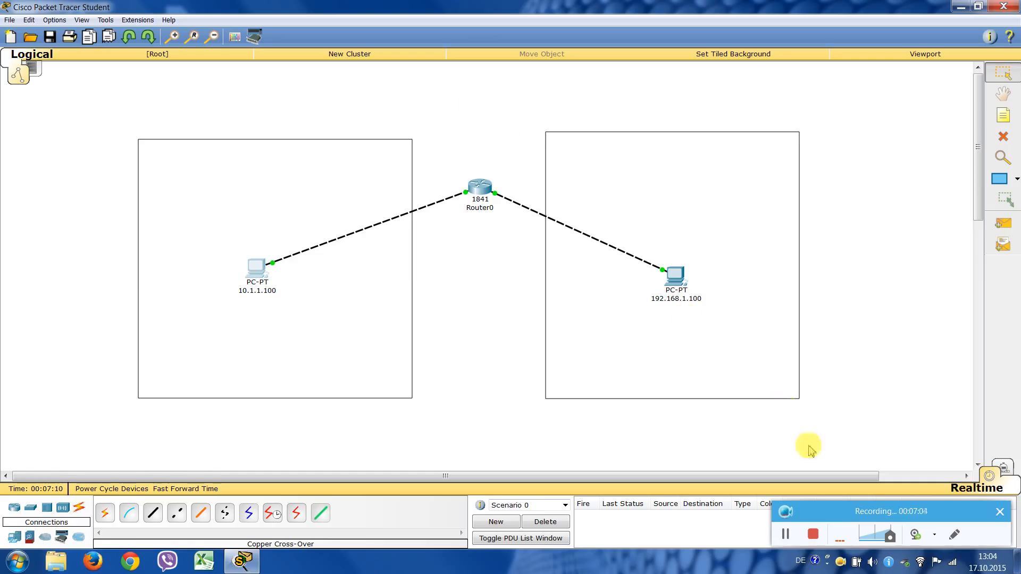
left_click(808, 536)
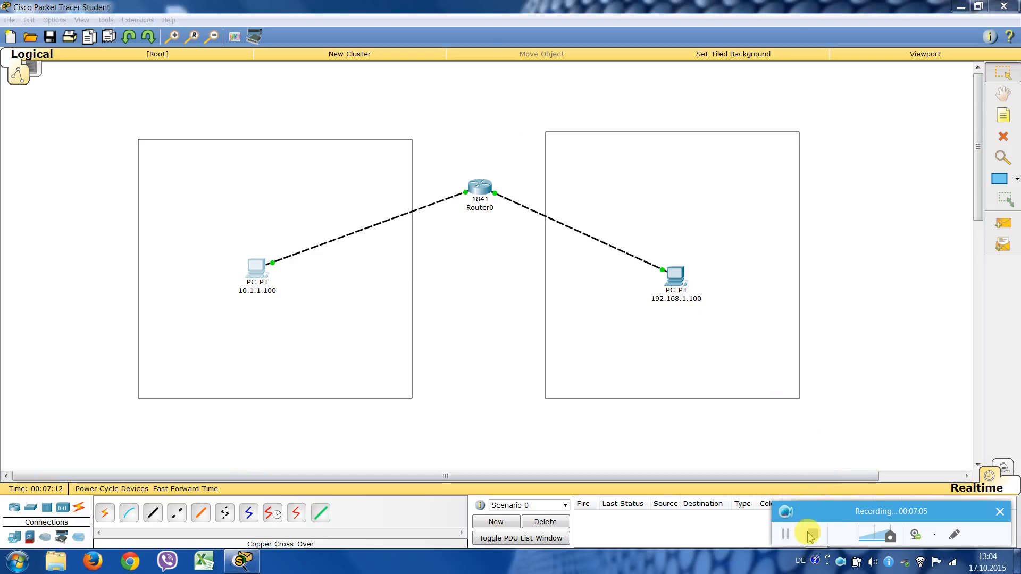